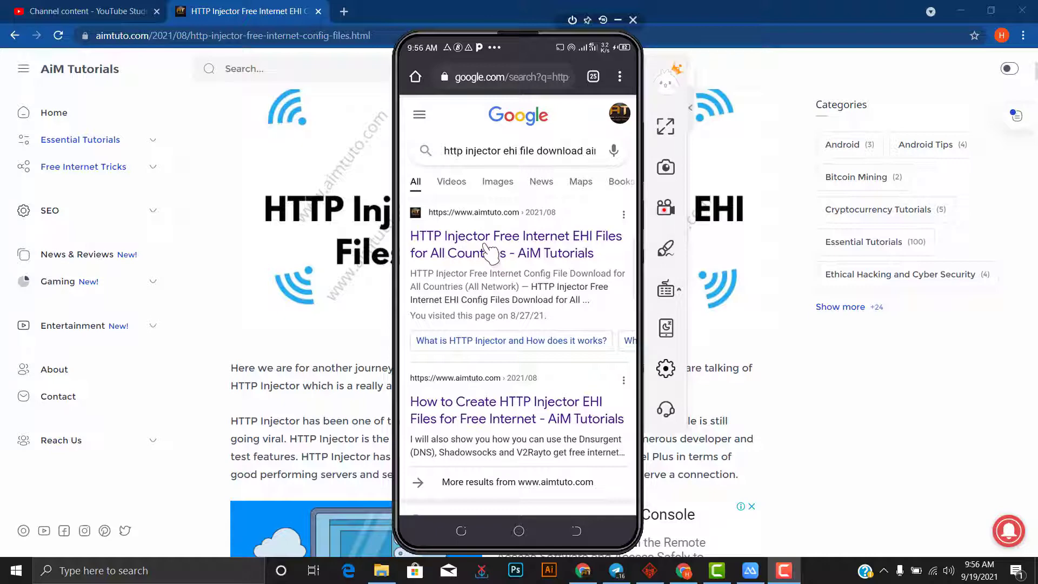
# - Open the top AiM Tutorials result, the HTTP Injector Free Internet EHI Config Files article
pyautogui.click(491, 252)
pyautogui.click(490, 252)
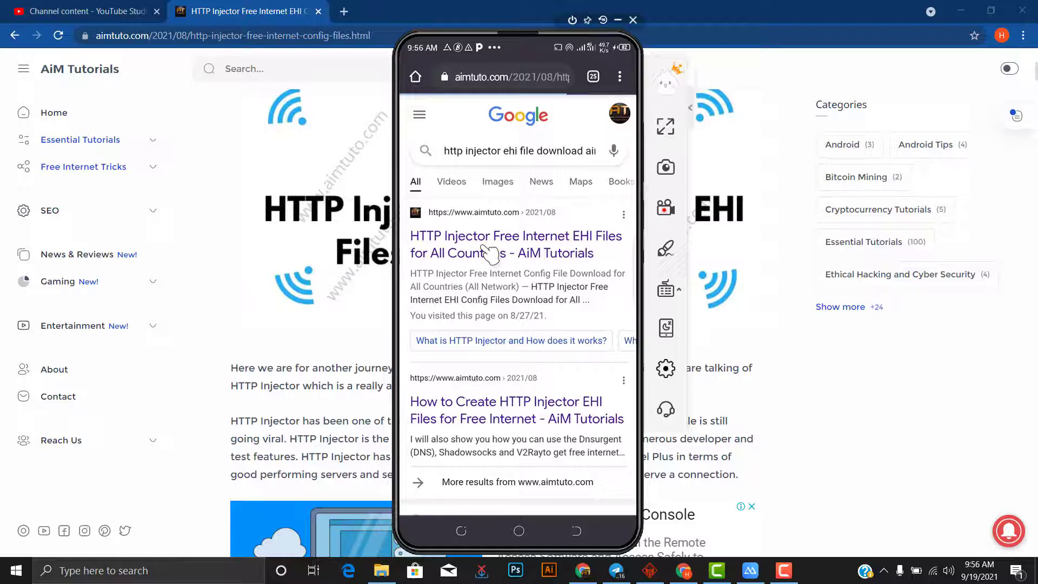
pyautogui.scroll(-2, 491, 254)
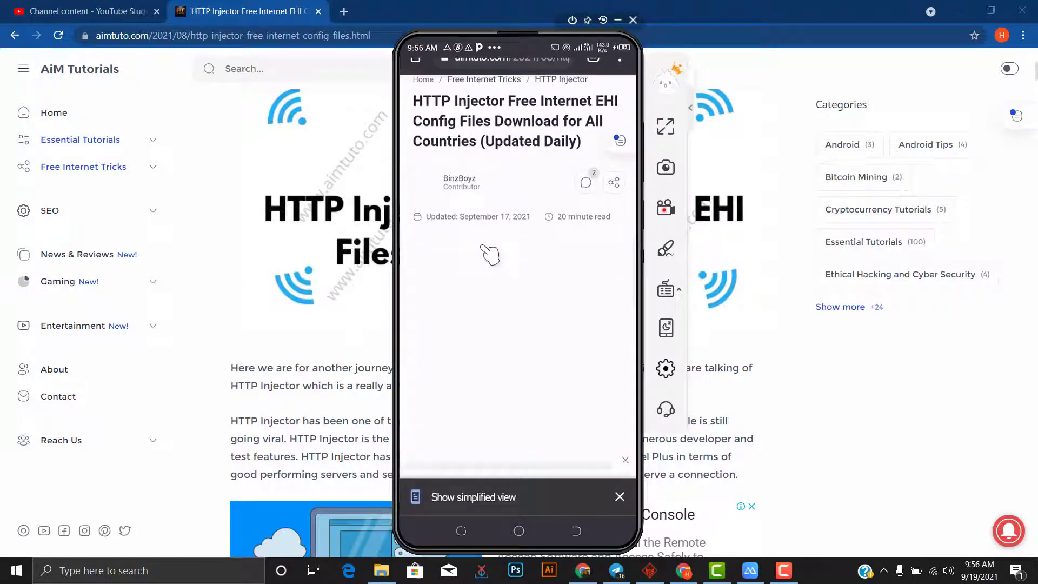
pyautogui.scroll(2, 491, 255)
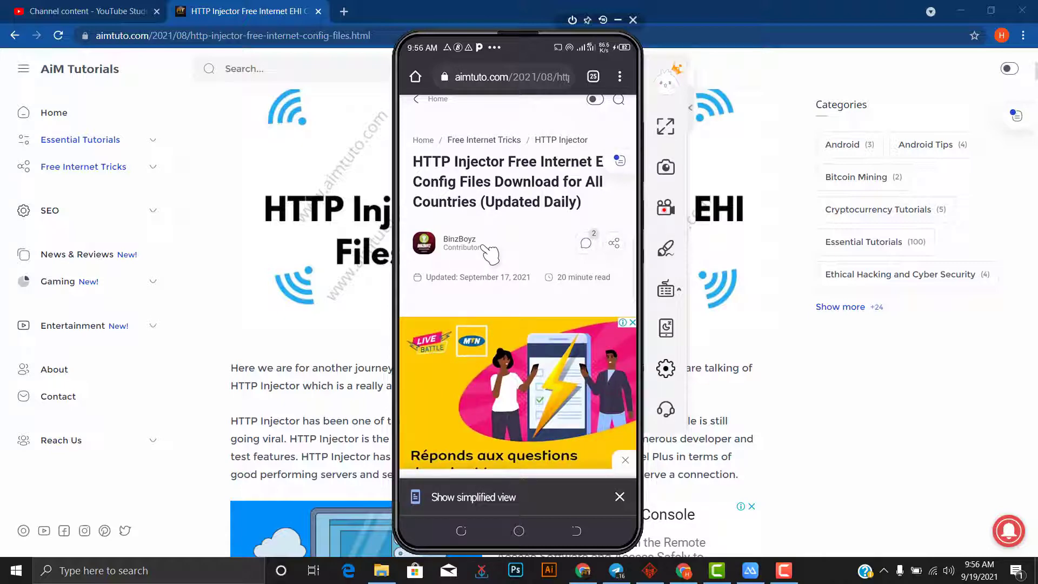
pyautogui.scroll(-5, 490, 254)
pyautogui.scroll(-2, 488, 254)
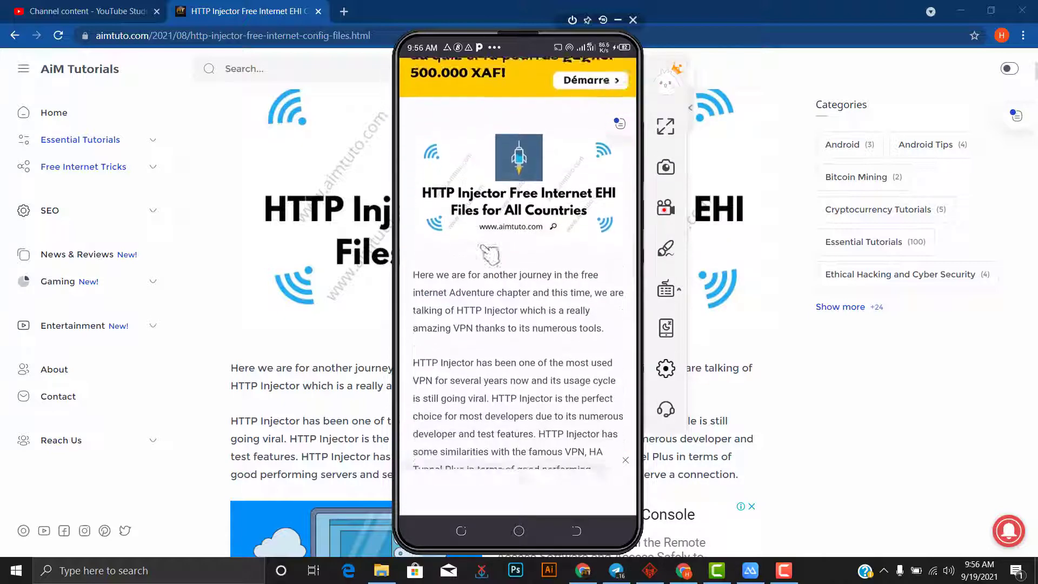
pyautogui.scroll(-3, 489, 254)
pyautogui.scroll(-2, 488, 254)
pyautogui.scroll(-1, 489, 254)
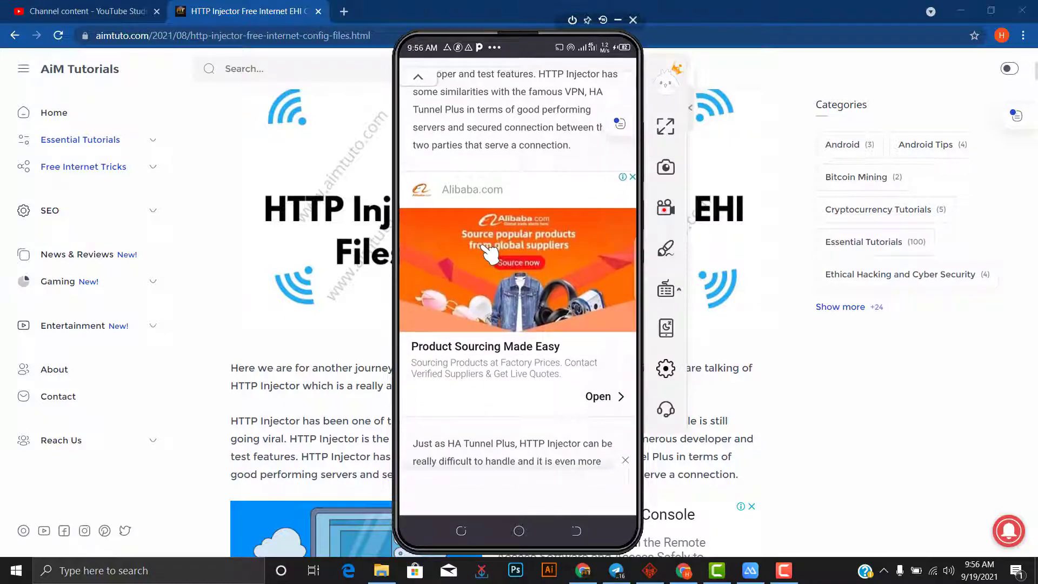
pyautogui.scroll(-1, 489, 254)
pyautogui.scroll(-2, 489, 253)
pyautogui.scroll(-1, 489, 254)
pyautogui.scroll(-2, 490, 254)
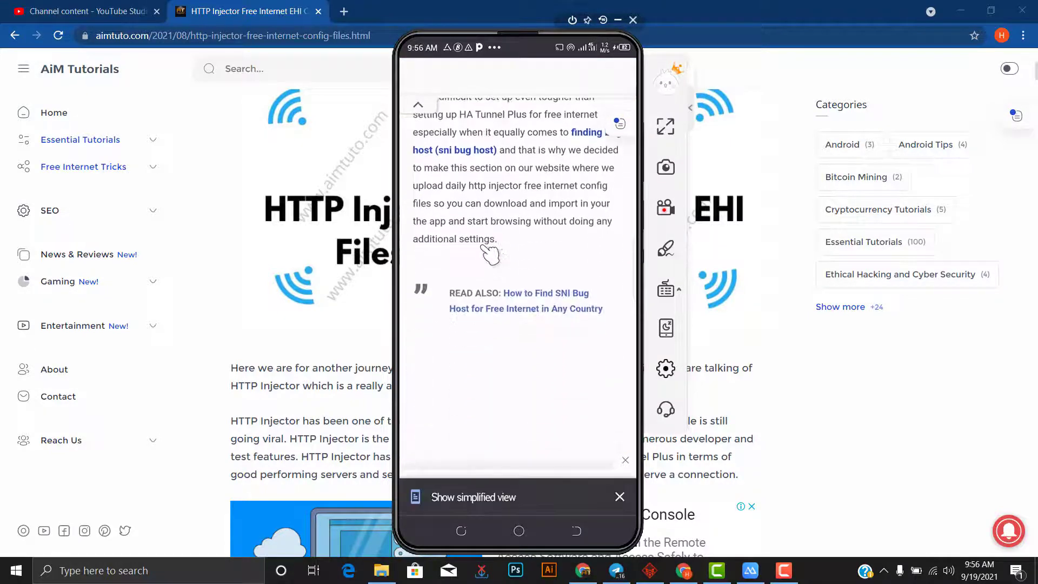
pyautogui.scroll(-2, 490, 254)
pyautogui.scroll(-2, 489, 254)
pyautogui.scroll(-2, 489, 253)
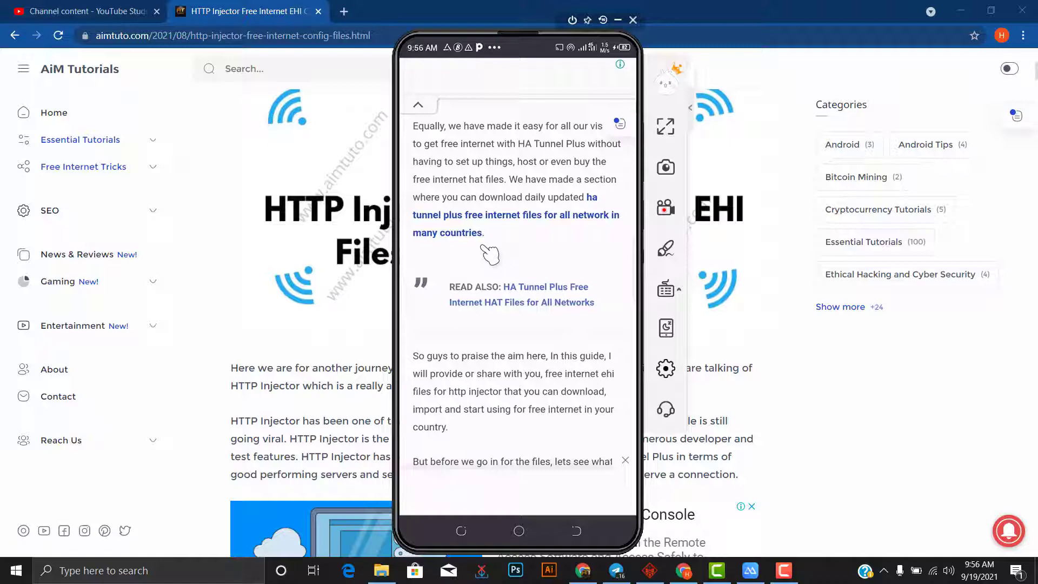
pyautogui.scroll(-2, 489, 254)
pyautogui.scroll(-2, 489, 255)
pyautogui.scroll(-1, 488, 254)
pyautogui.scroll(-2, 489, 253)
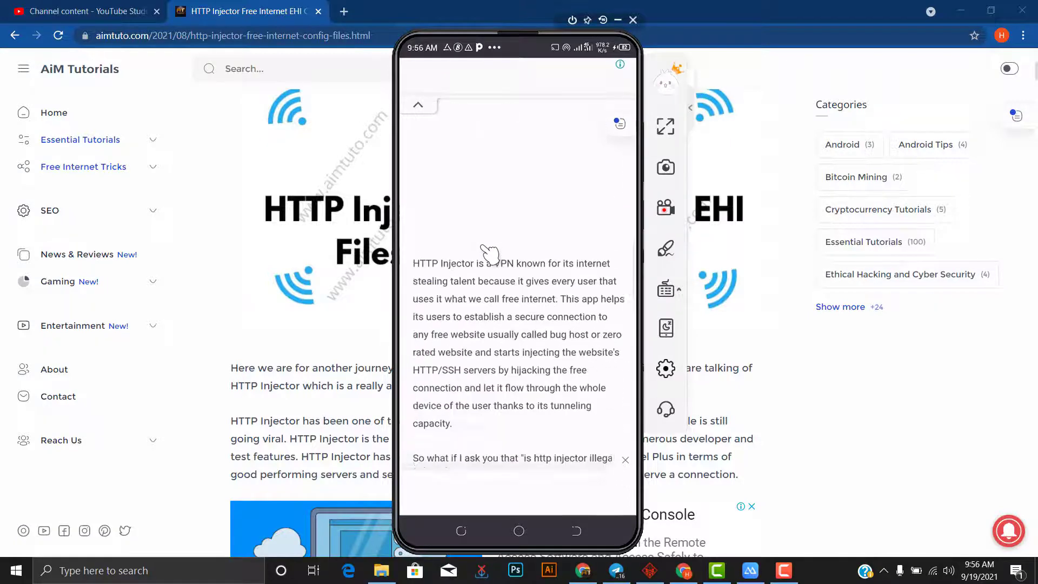
pyautogui.scroll(-2, 489, 254)
pyautogui.scroll(-2, 489, 254)
pyautogui.scroll(-2, 489, 254)
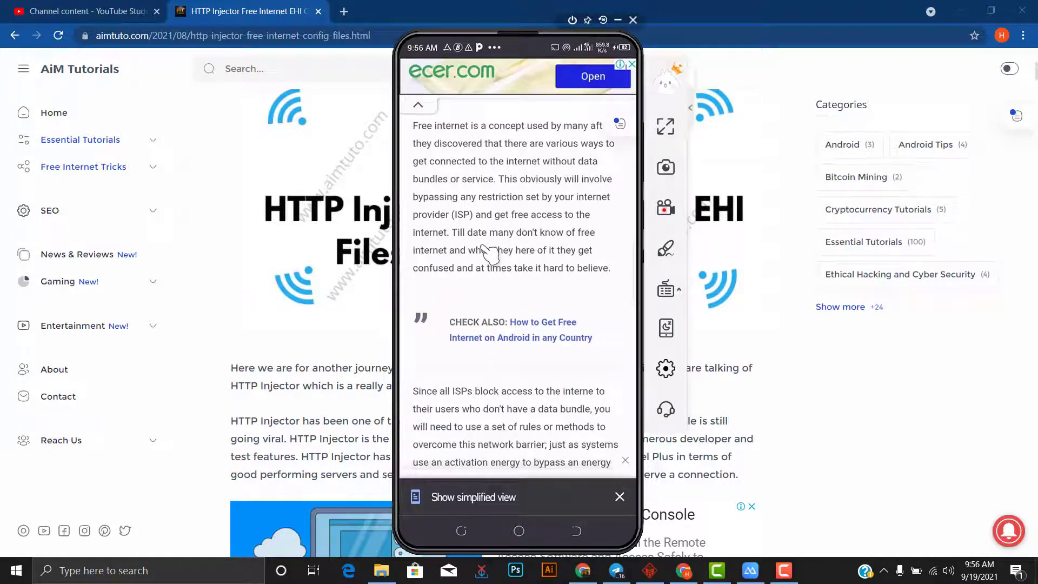
pyautogui.scroll(-2, 490, 254)
pyautogui.scroll(-2, 489, 254)
pyautogui.scroll(-2, 489, 254)
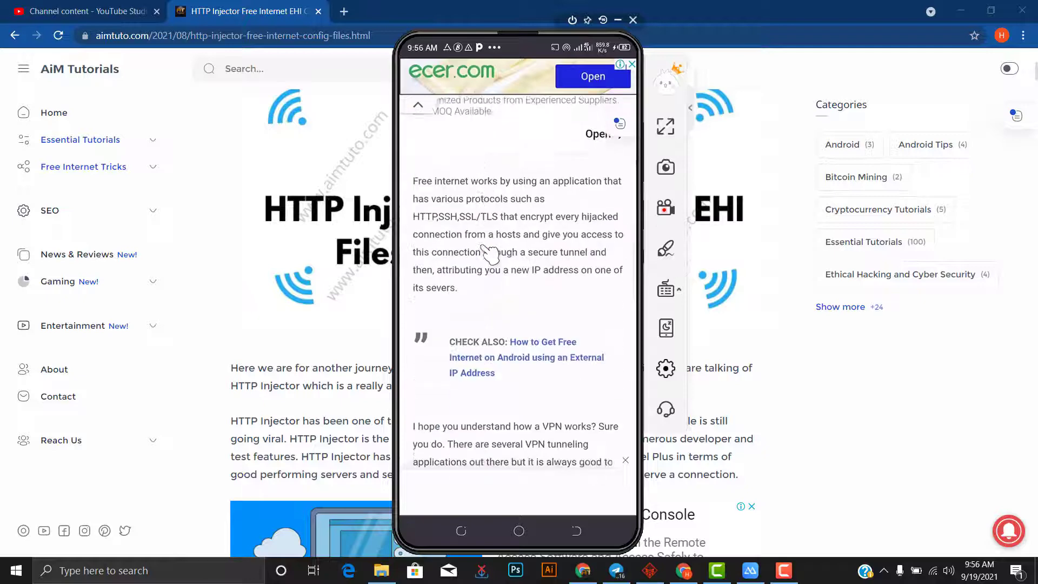
pyautogui.scroll(-2, 488, 253)
pyautogui.scroll(-2, 489, 253)
pyautogui.scroll(-1, 490, 255)
pyautogui.scroll(-2, 489, 254)
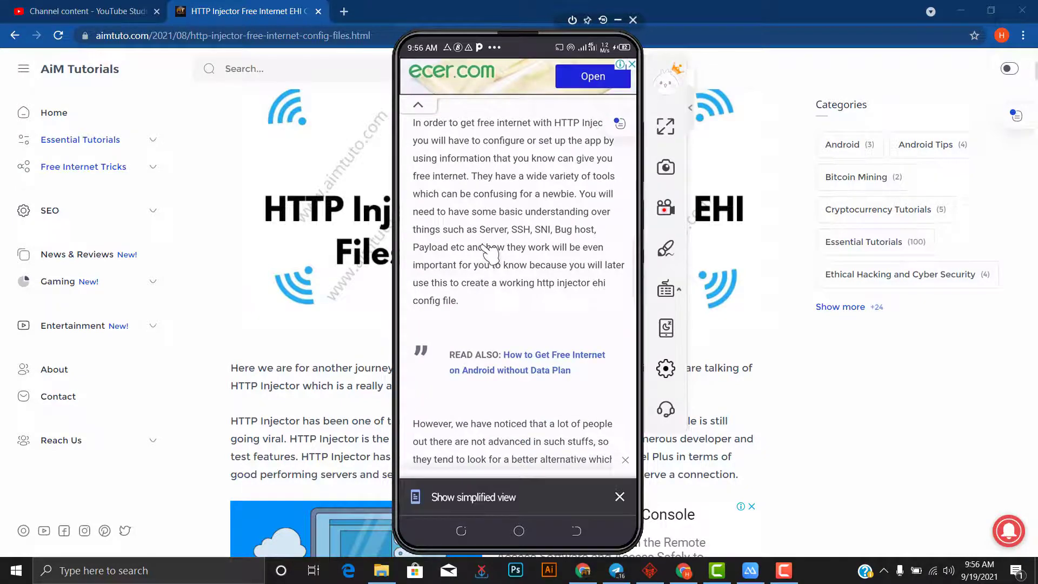
pyautogui.scroll(-2, 489, 254)
pyautogui.scroll(-2, 488, 254)
pyautogui.scroll(-2, 489, 254)
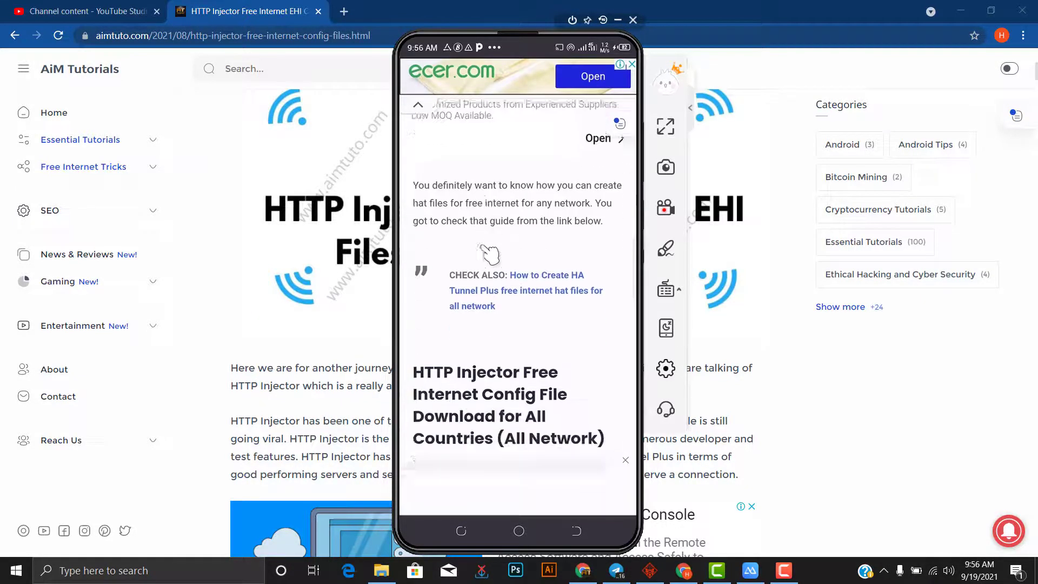
pyautogui.scroll(-2, 488, 254)
pyautogui.scroll(-2, 489, 254)
pyautogui.scroll(-2, 489, 254)
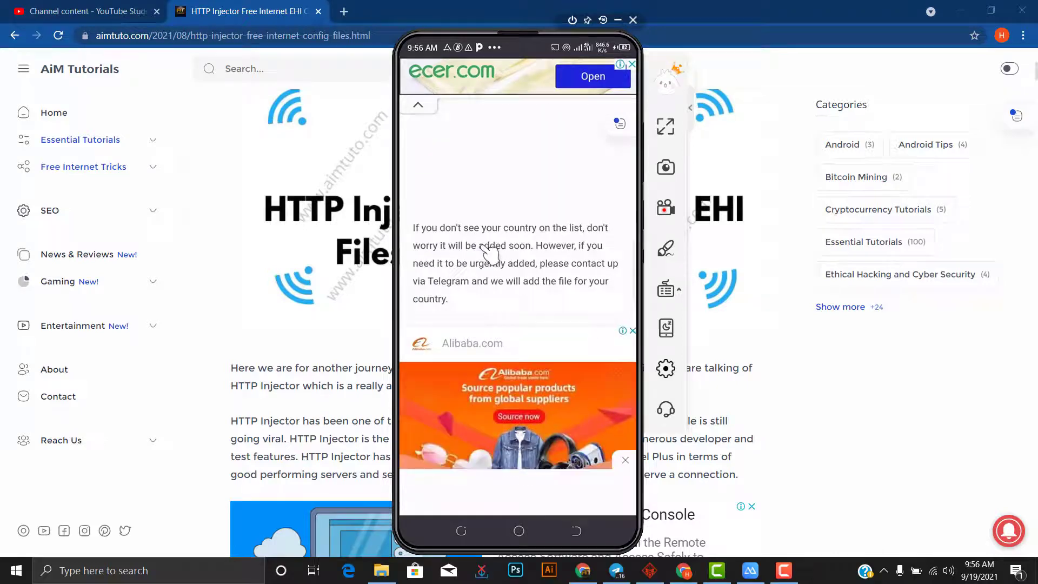
pyautogui.scroll(-2, 490, 254)
pyautogui.scroll(-2, 489, 253)
pyautogui.scroll(-2, 489, 254)
pyautogui.scroll(-2, 489, 254)
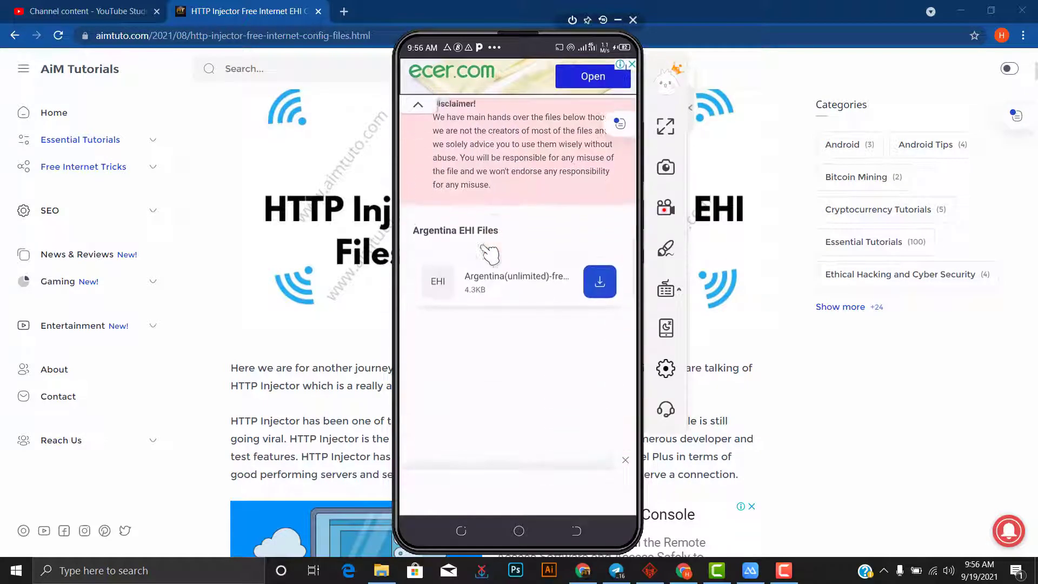
pyautogui.scroll(-2, 489, 253)
pyautogui.scroll(-2, 489, 254)
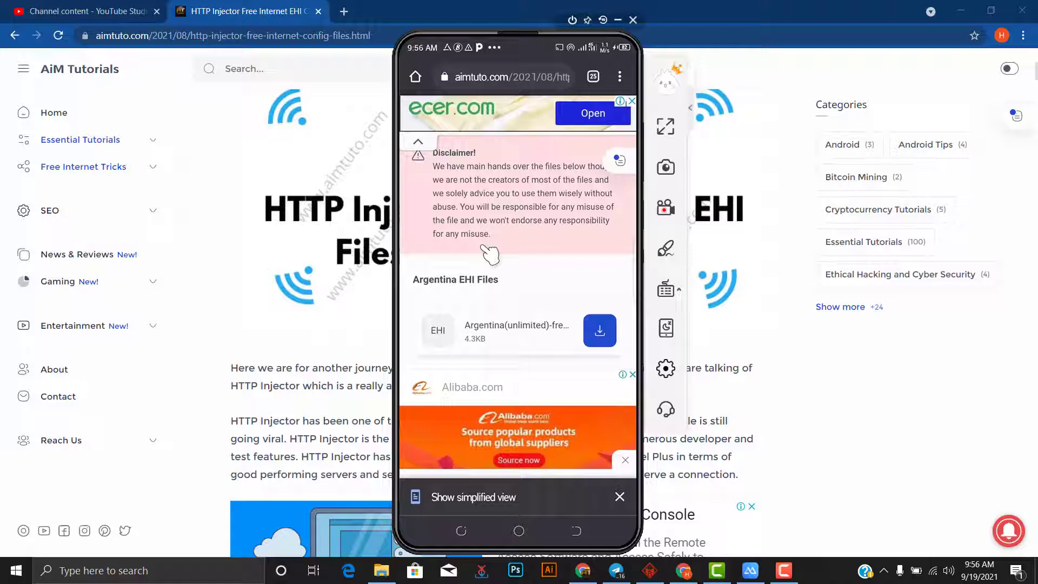
pyautogui.scroll(-3, 490, 253)
pyautogui.scroll(-5, 489, 254)
pyautogui.scroll(-2, 488, 254)
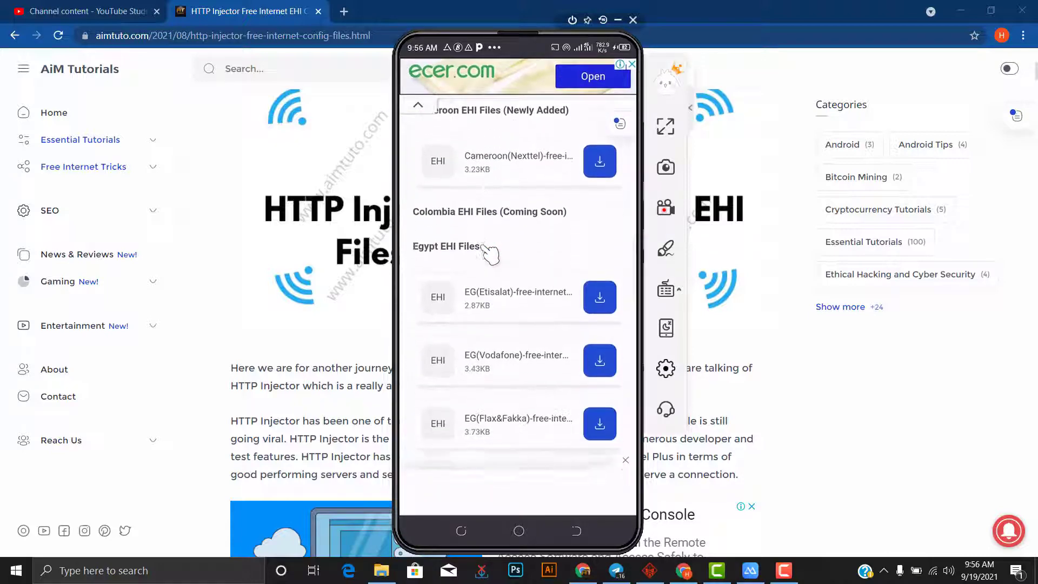
pyautogui.scroll(-2, 489, 254)
pyautogui.scroll(-2, 489, 254)
pyautogui.scroll(-5, 489, 254)
pyautogui.scroll(-2, 489, 254)
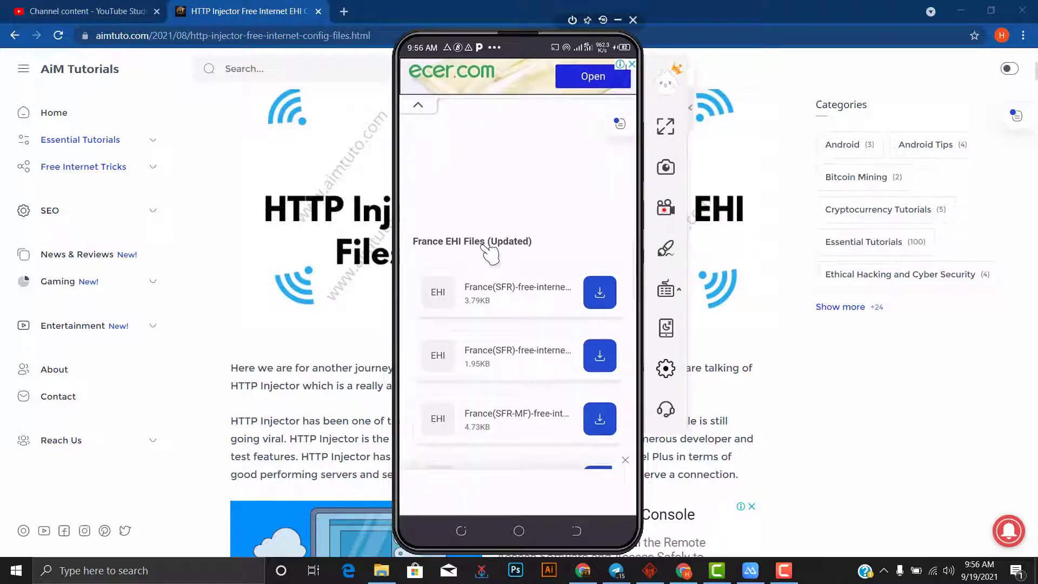
pyautogui.scroll(-3, 489, 254)
pyautogui.scroll(-1, 489, 254)
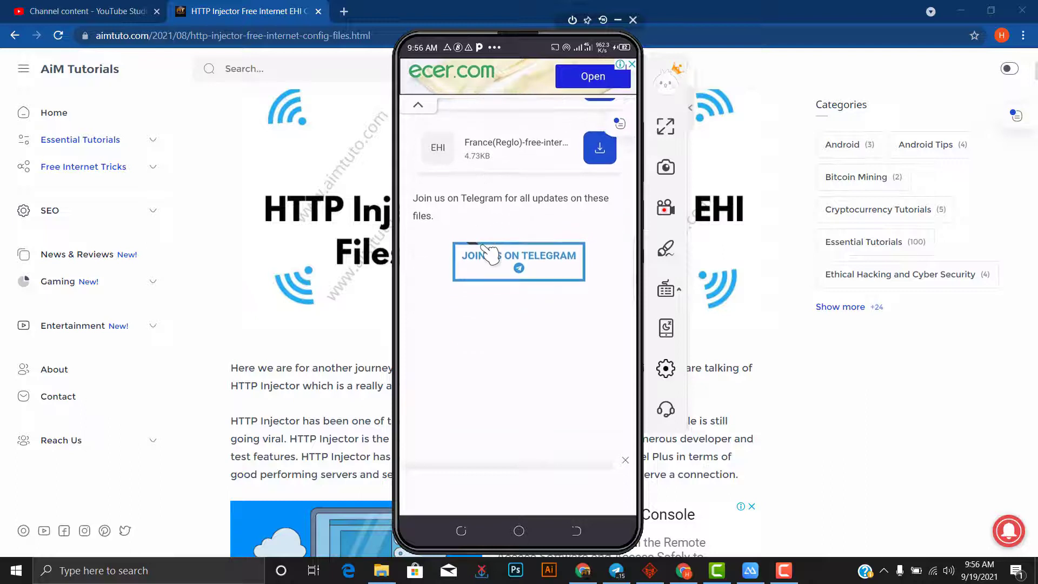
pyautogui.scroll(-2, 488, 253)
pyautogui.scroll(-1, 489, 254)
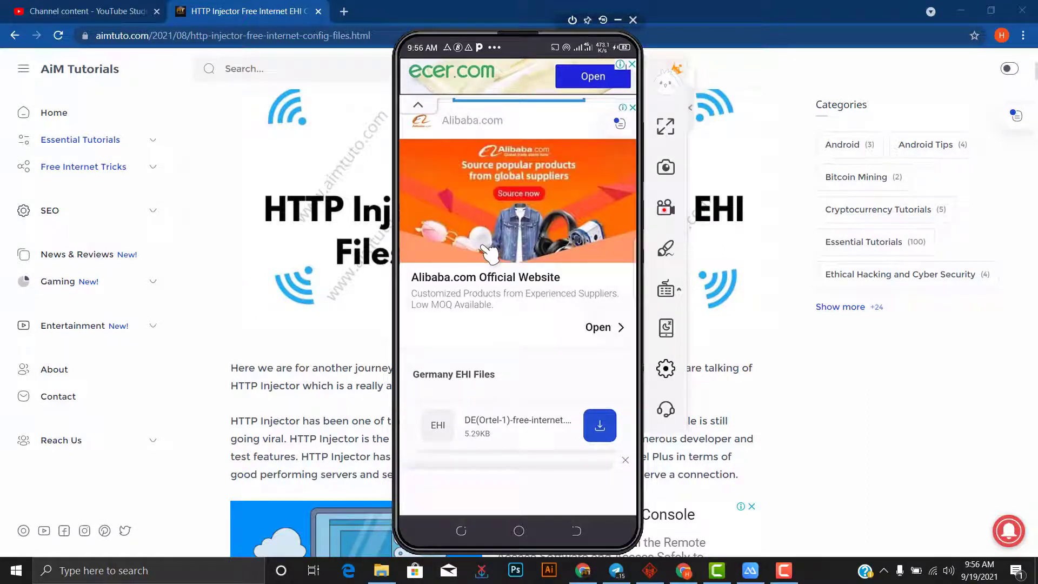
pyautogui.scroll(-2, 489, 254)
pyautogui.scroll(-3, 488, 253)
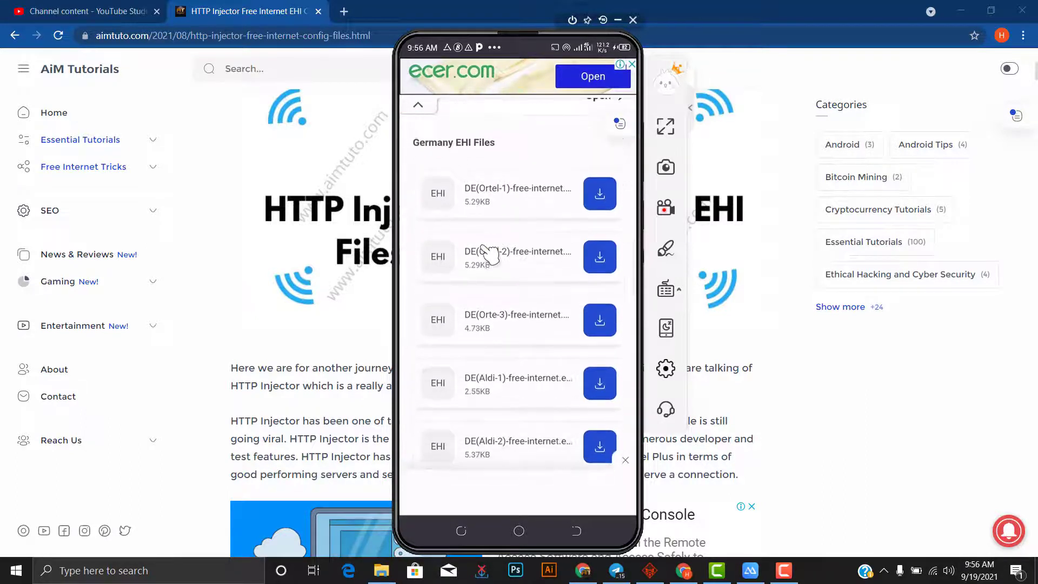
pyautogui.scroll(-1, 489, 254)
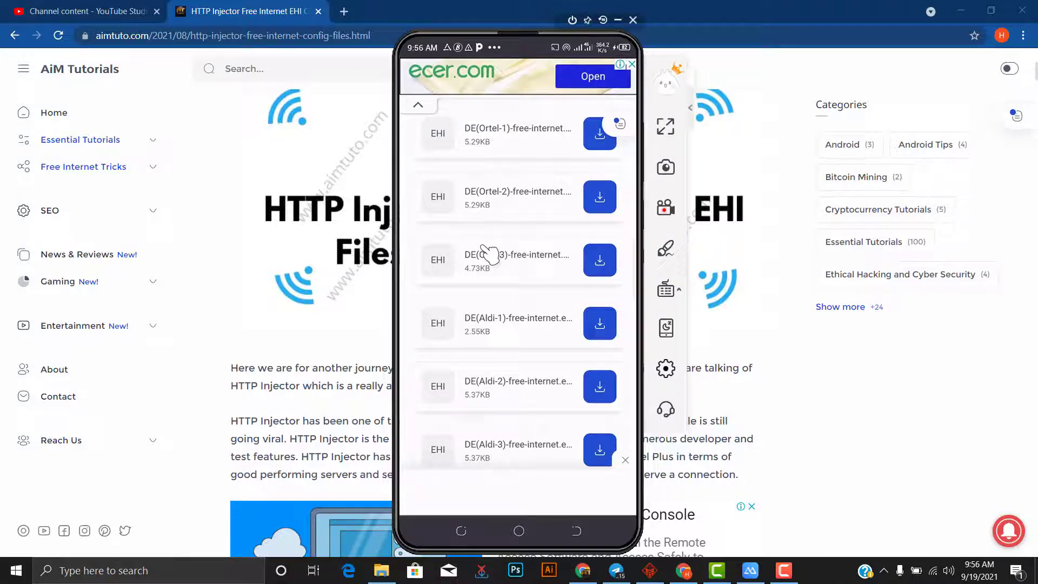
pyautogui.scroll(-1, 489, 254)
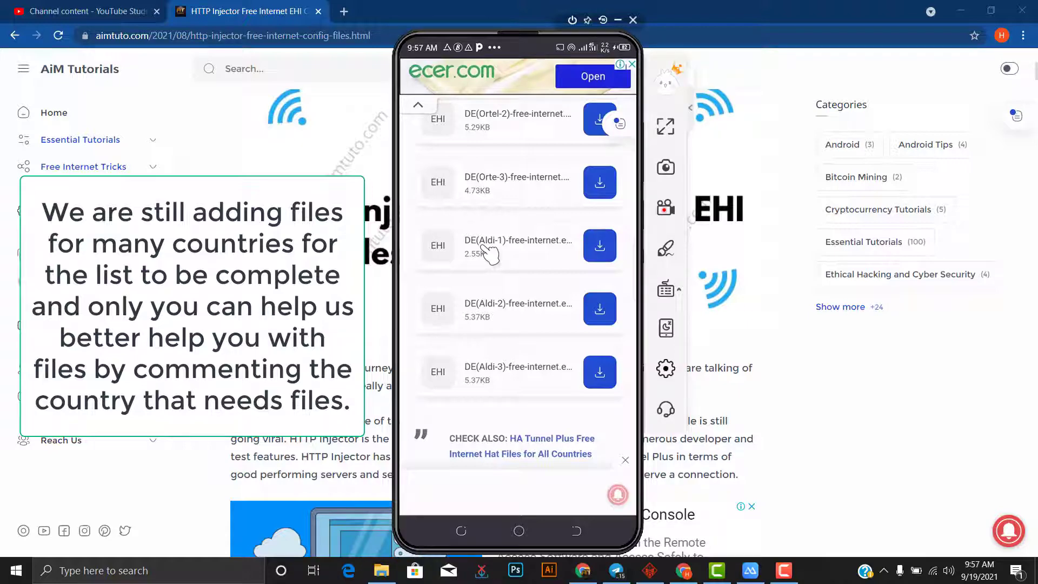
pyautogui.scroll(-2, 489, 254)
pyautogui.scroll(-2, 489, 254)
pyautogui.scroll(-2, 489, 255)
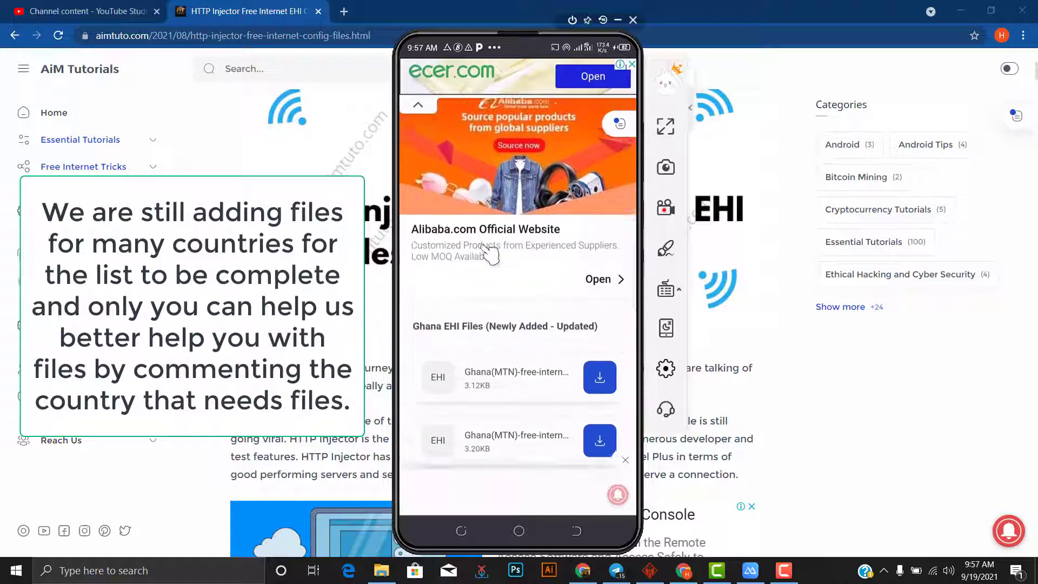
pyautogui.scroll(-2, 489, 255)
pyautogui.scroll(-1, 489, 254)
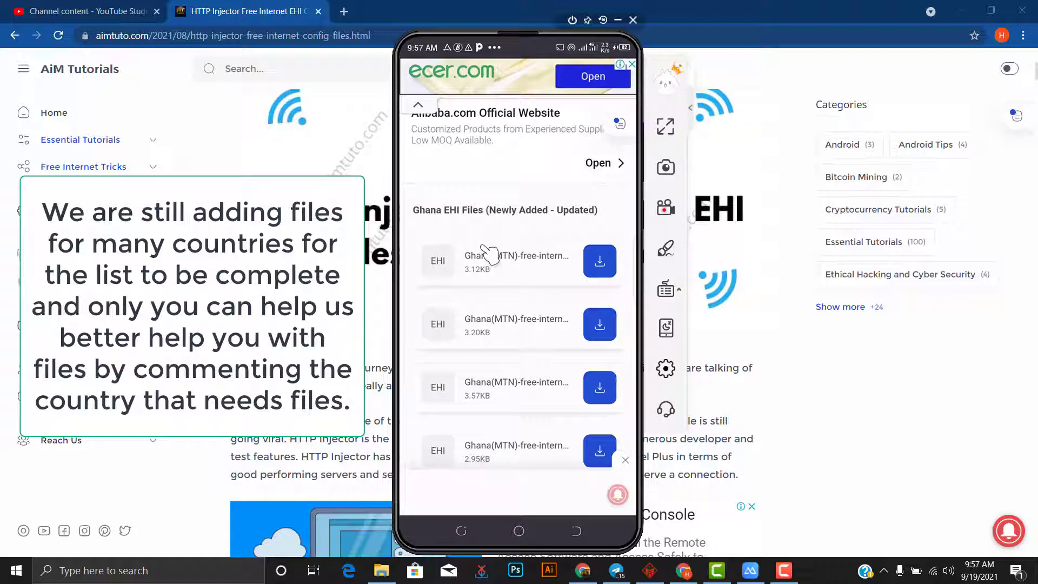
pyautogui.scroll(-1, 487, 253)
pyautogui.scroll(-3, 487, 253)
pyautogui.scroll(-3, 486, 253)
pyautogui.scroll(-3, 487, 253)
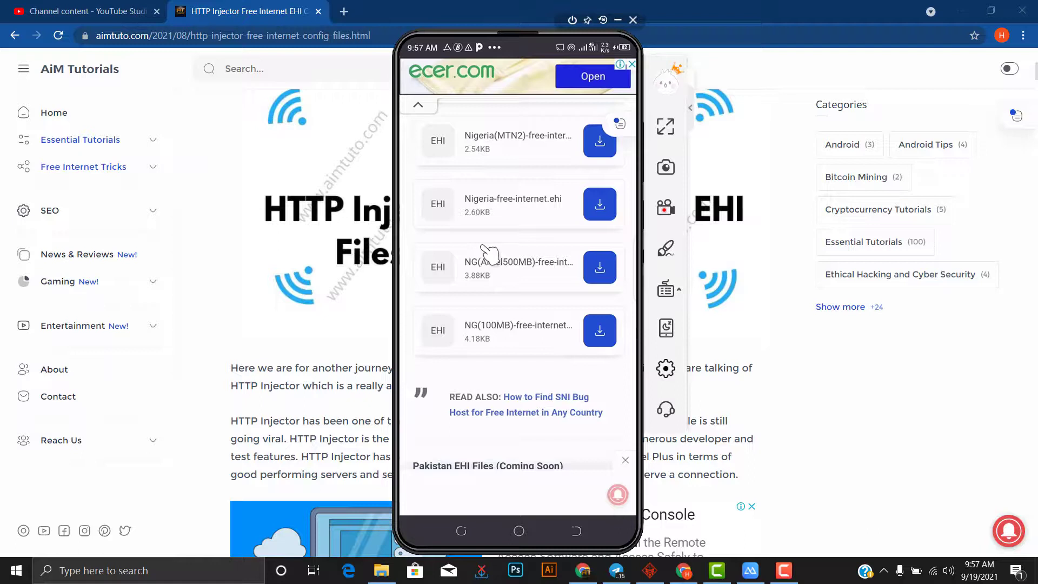
pyautogui.scroll(-2, 487, 253)
pyautogui.scroll(-2, 487, 254)
pyautogui.scroll(-1, 486, 253)
pyautogui.scroll(-2, 487, 253)
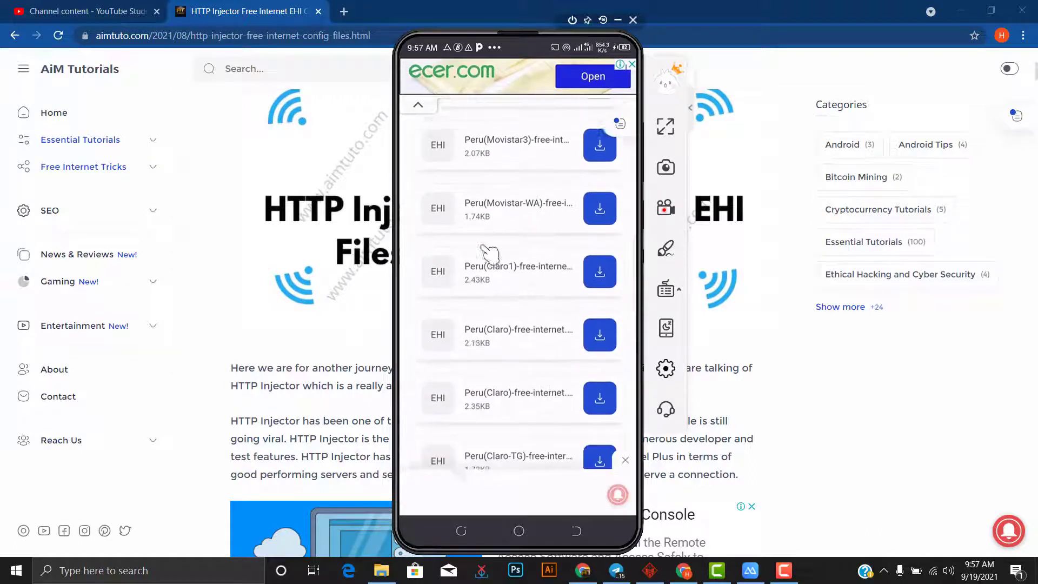
pyautogui.scroll(-2, 486, 253)
pyautogui.scroll(-2, 488, 253)
pyautogui.scroll(-2, 487, 253)
pyautogui.scroll(-2, 487, 253)
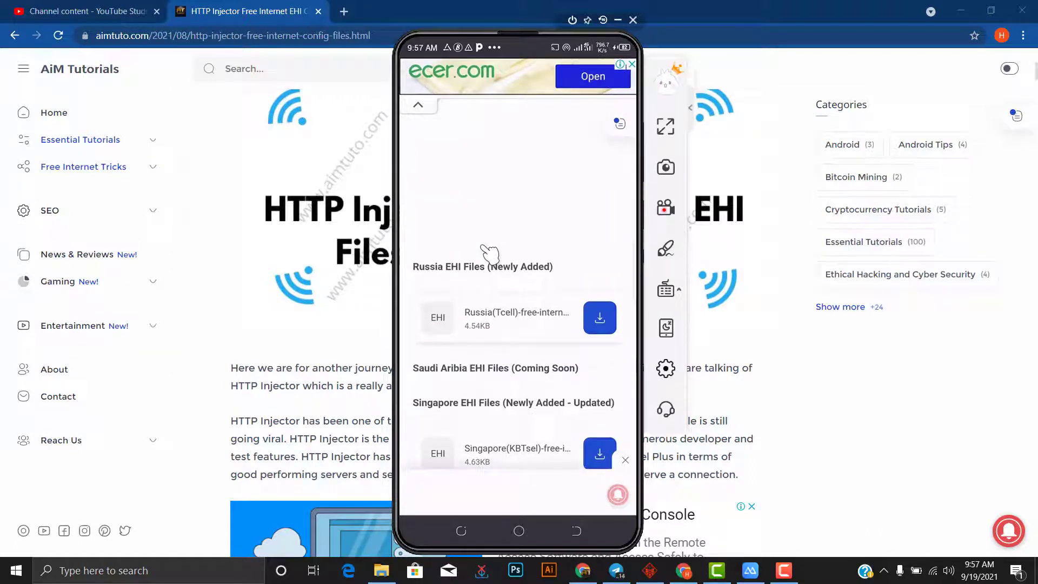
pyautogui.scroll(-1, 489, 253)
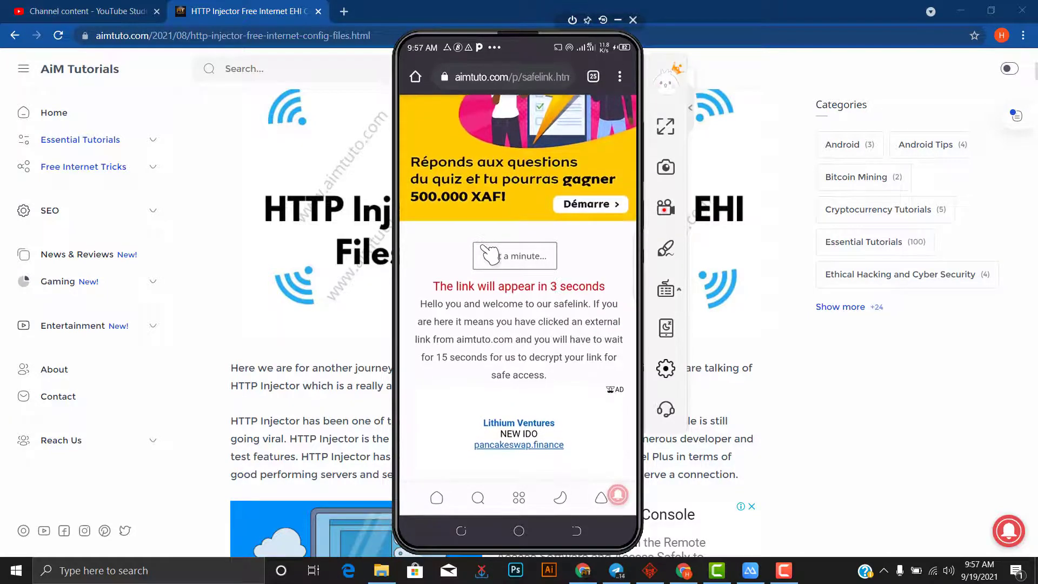
pyautogui.scroll(2, 489, 255)
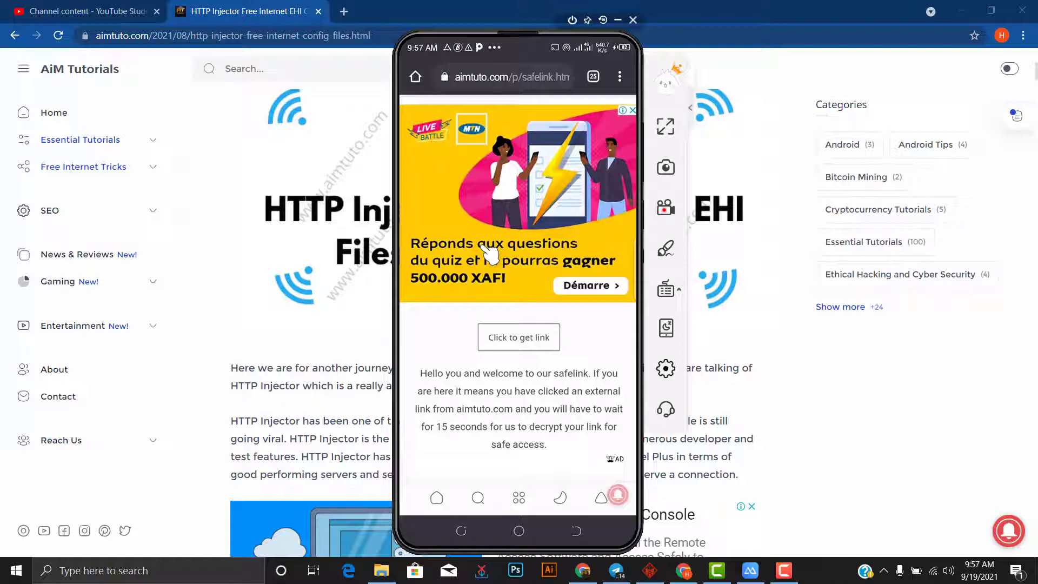
pyautogui.scroll(-3, 489, 256)
pyautogui.scroll(-3, 490, 256)
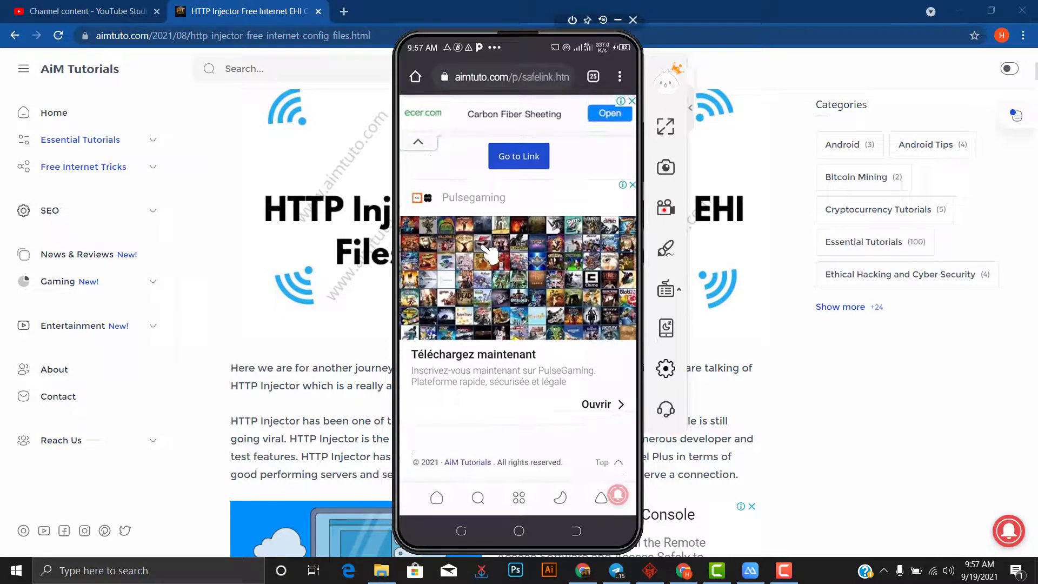
pyautogui.scroll(2, 488, 253)
pyautogui.scroll(1, 489, 254)
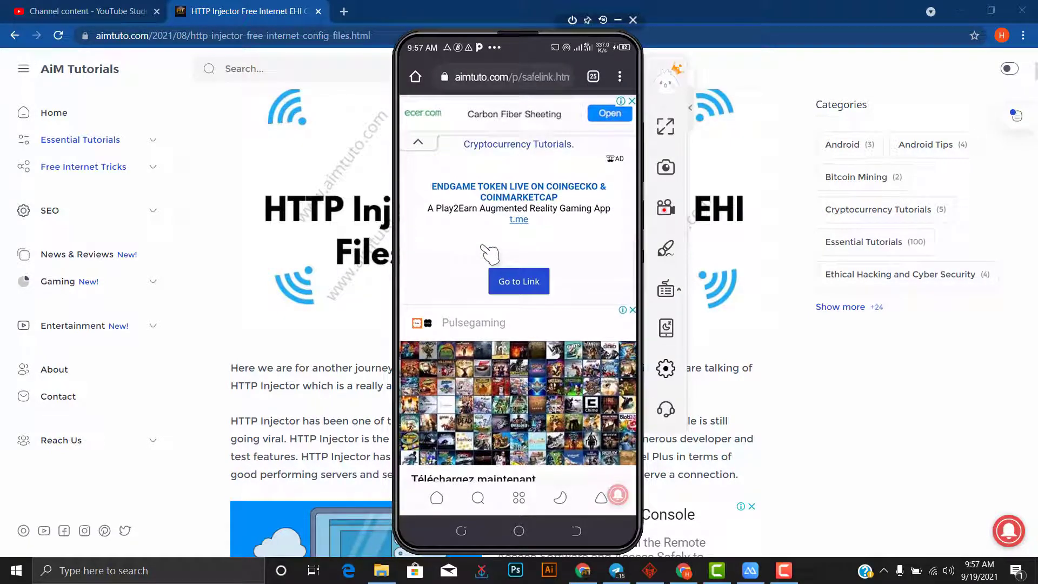
pyautogui.scroll(1, 490, 254)
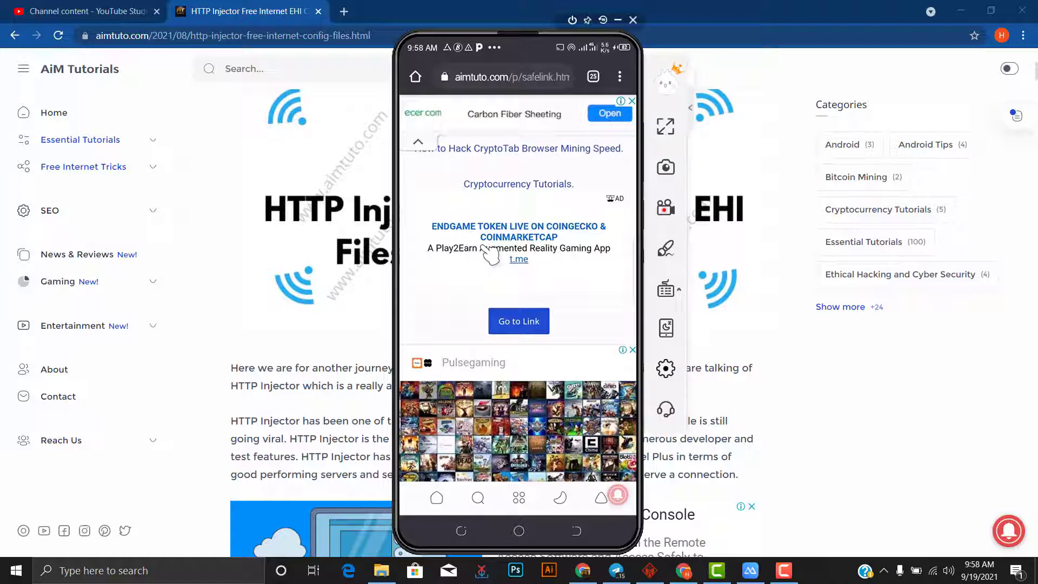
pyautogui.scroll(2, 489, 254)
pyautogui.scroll(1, 489, 253)
pyautogui.scroll(2, 489, 254)
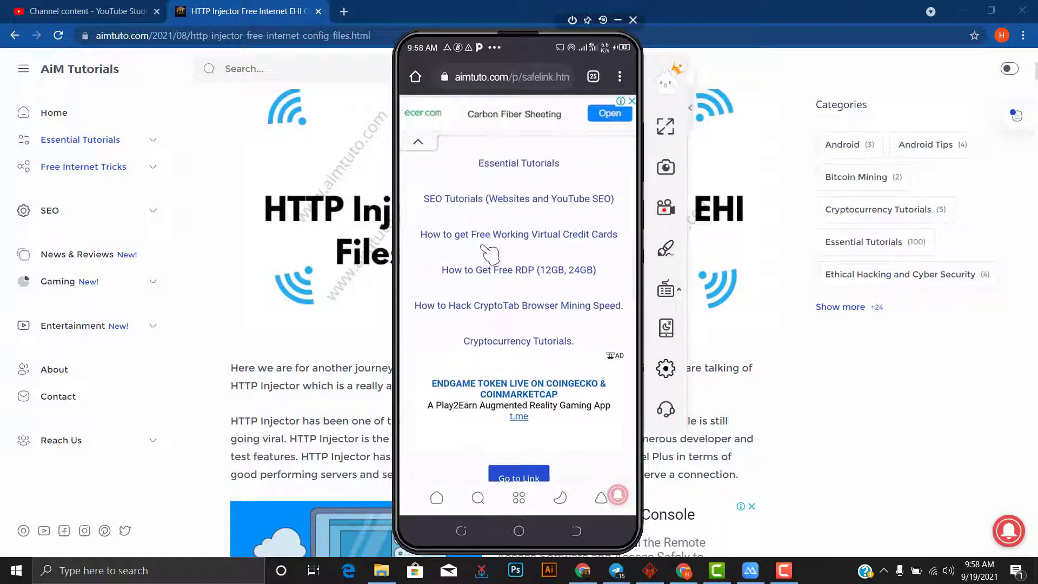
pyautogui.scroll(5, 488, 253)
pyautogui.scroll(5, 489, 254)
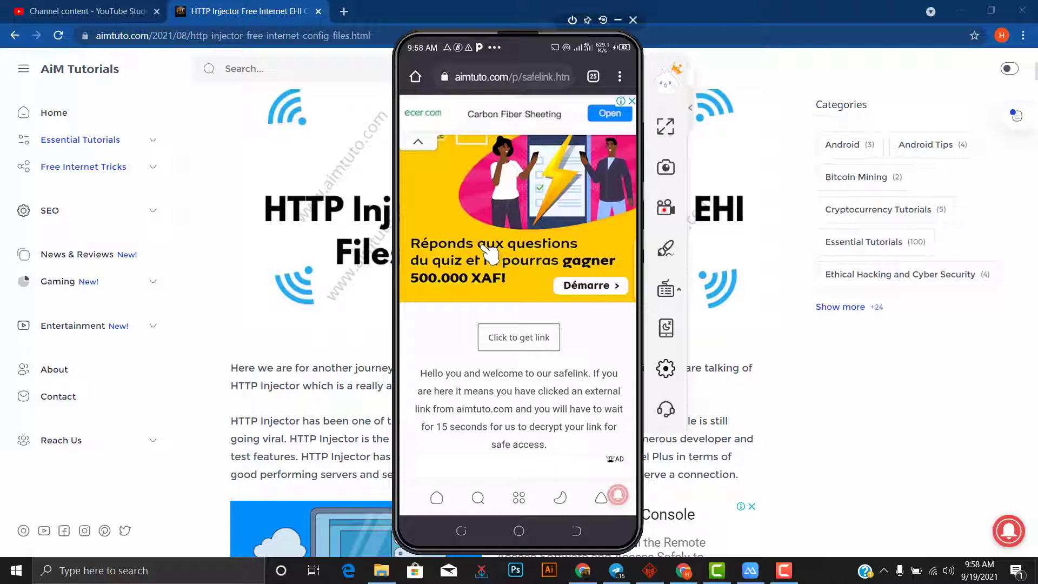
# - Go back from the HTTP Injector article and open the guide on creating EHI files
pyautogui.rightClick(489, 254)
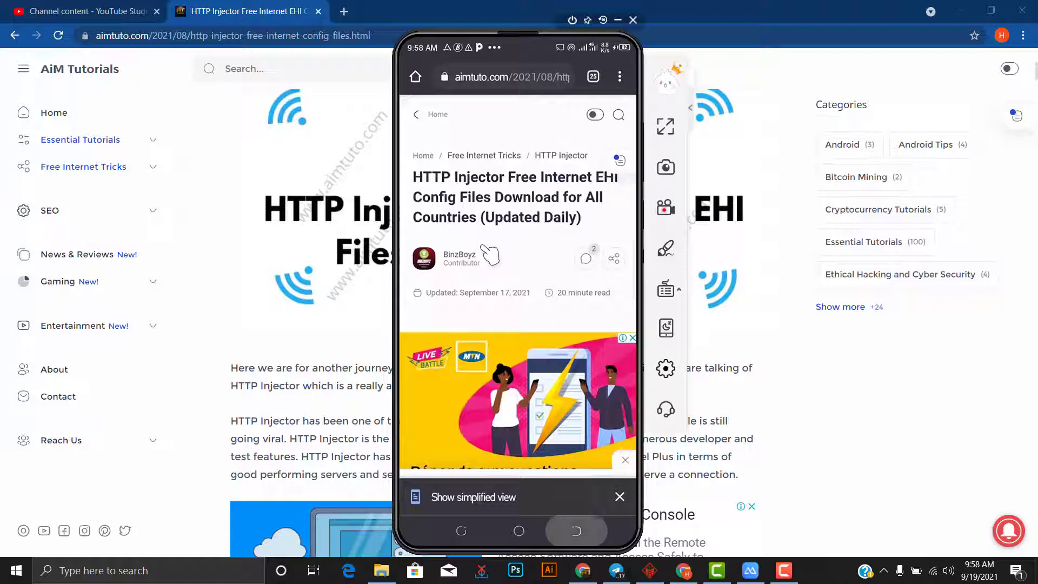
pyautogui.scroll(-3, 491, 253)
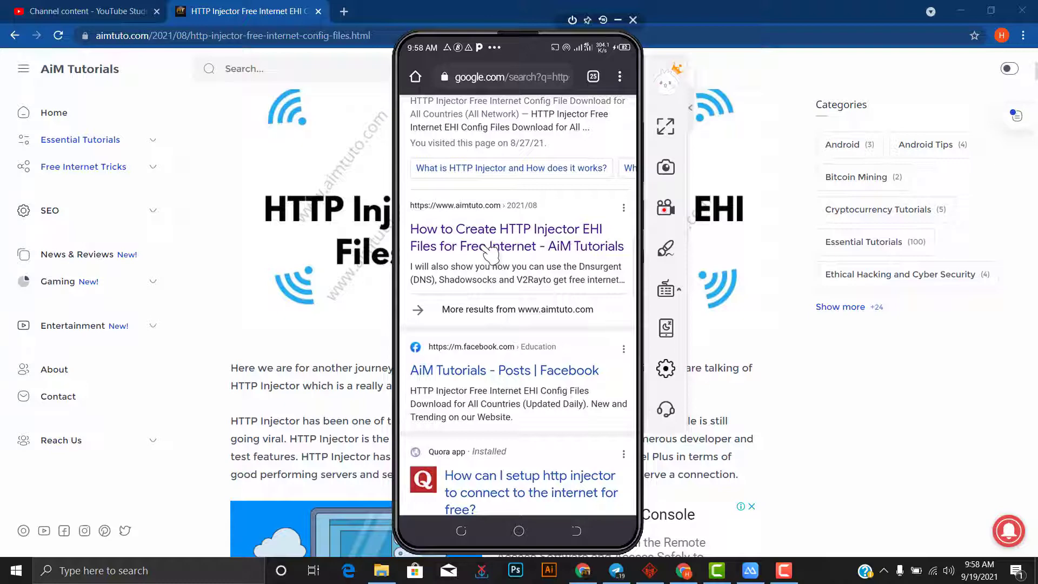
pyautogui.click(490, 253)
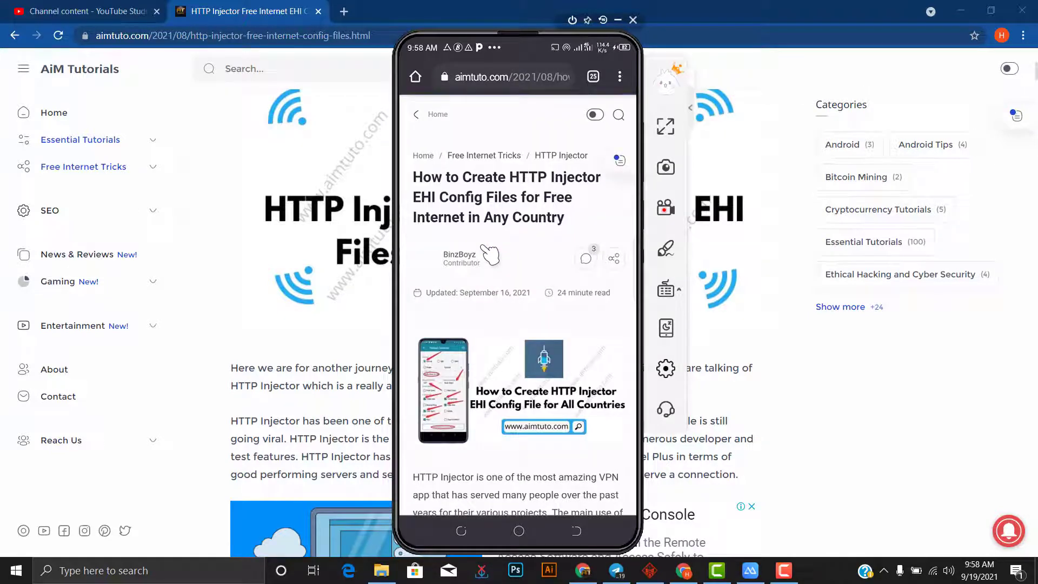
pyautogui.scroll(-3, 491, 253)
pyautogui.scroll(-2, 490, 253)
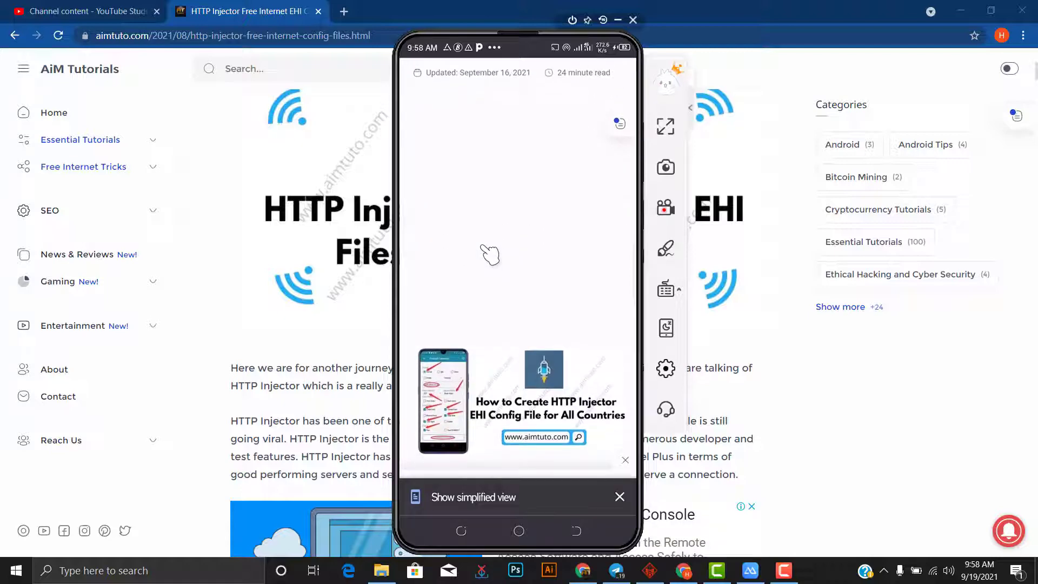
pyautogui.scroll(-3, 490, 254)
pyautogui.scroll(-2, 490, 253)
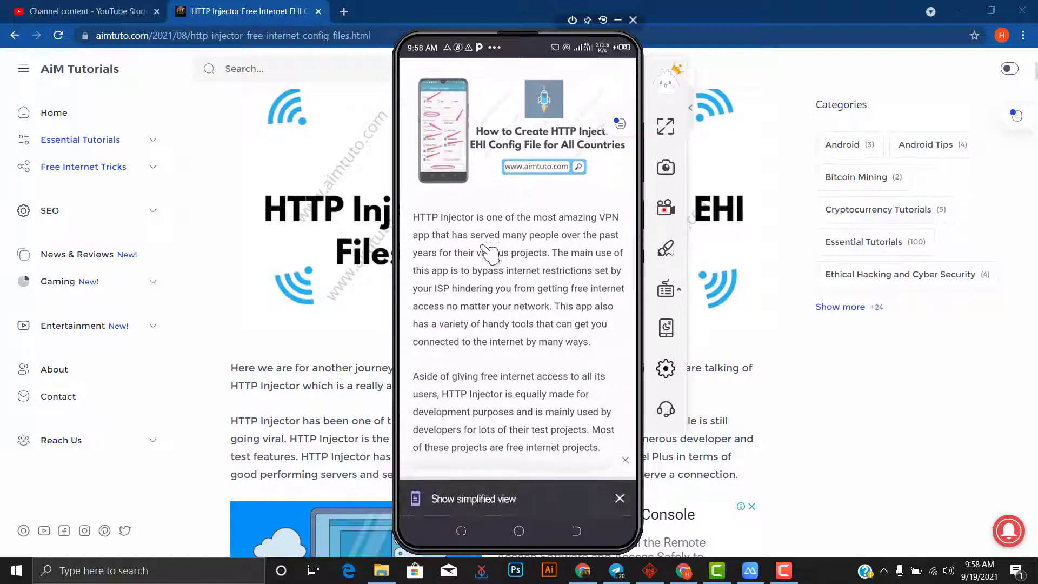
pyautogui.scroll(-3, 491, 253)
pyautogui.scroll(-3, 490, 253)
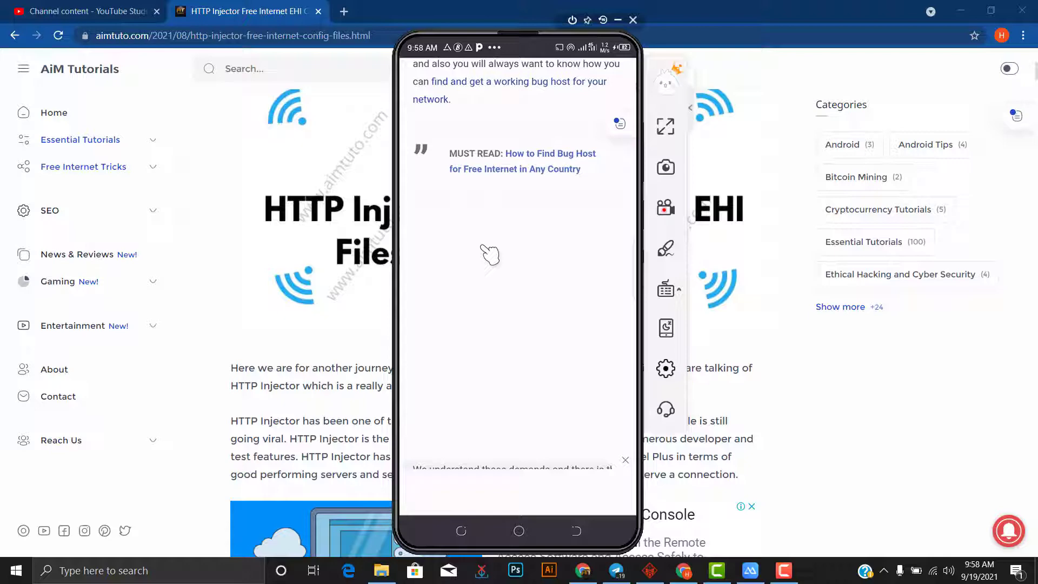
pyautogui.scroll(-3, 491, 253)
pyautogui.scroll(-2, 490, 253)
pyautogui.scroll(-2, 491, 254)
pyautogui.scroll(-1, 491, 254)
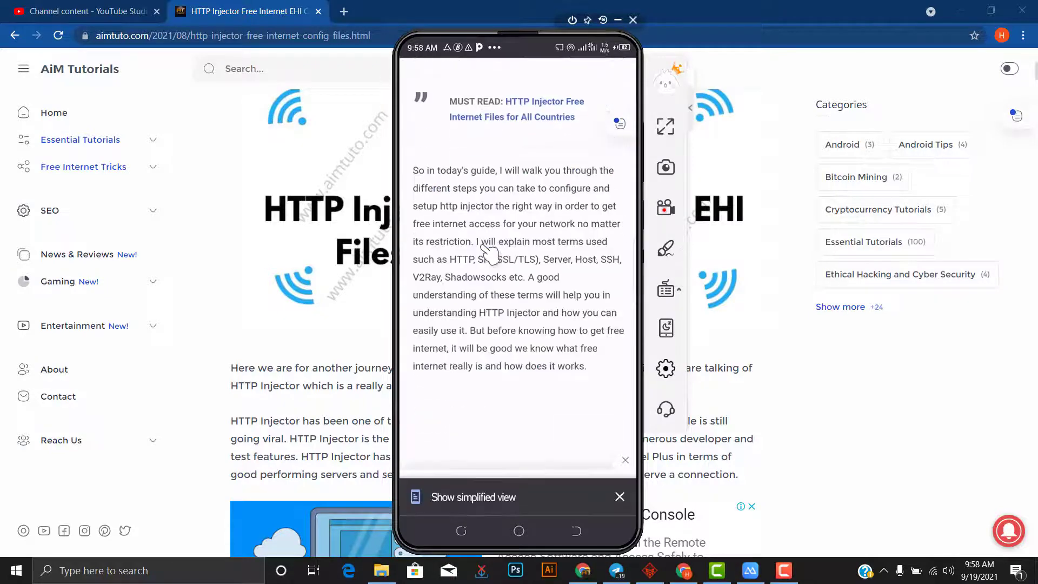
pyautogui.scroll(-1, 491, 253)
pyautogui.scroll(-1, 491, 253)
pyautogui.scroll(-1, 490, 253)
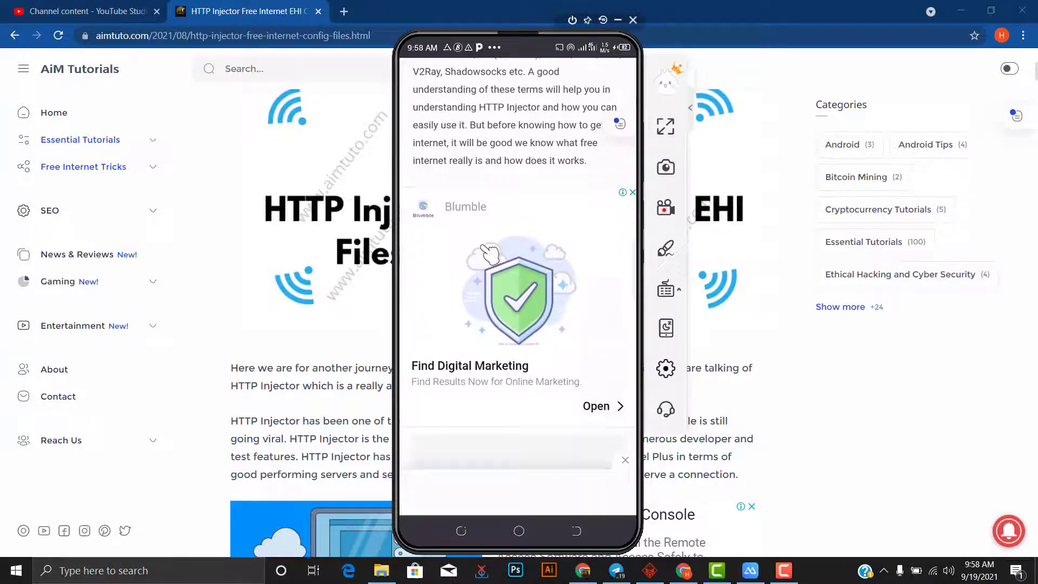
pyautogui.scroll(-2, 491, 253)
pyautogui.scroll(-2, 491, 253)
pyautogui.scroll(-1, 491, 253)
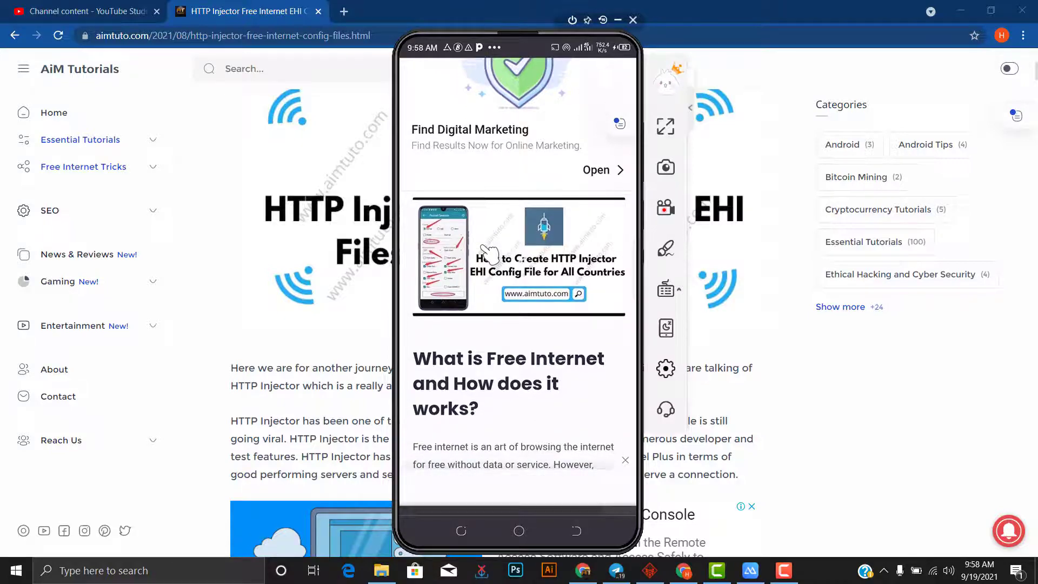
pyautogui.scroll(-2, 491, 254)
pyautogui.scroll(-3, 491, 253)
pyautogui.scroll(-2, 490, 254)
pyautogui.scroll(-3, 491, 253)
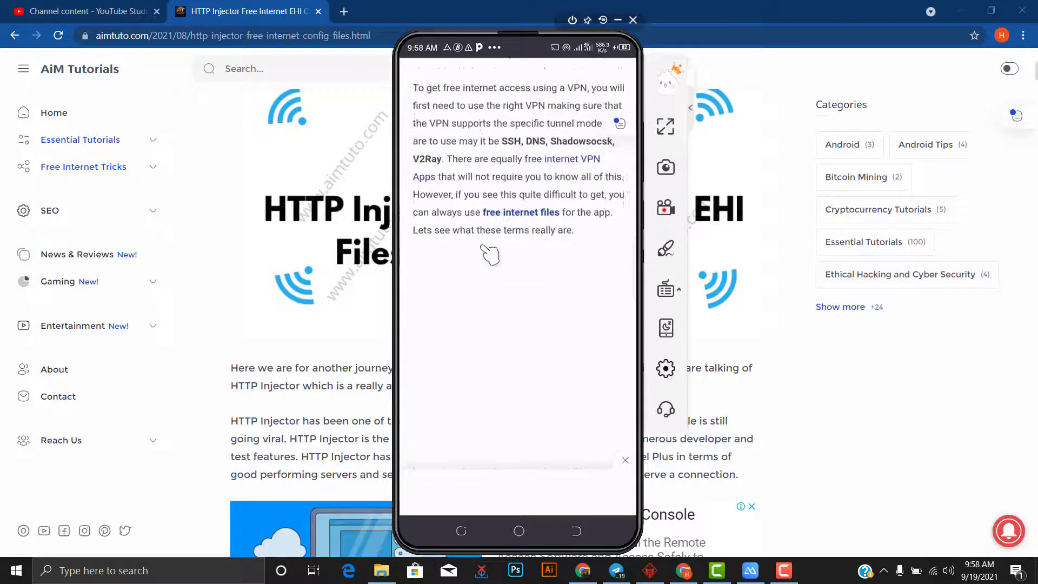
pyautogui.scroll(-3, 490, 253)
pyautogui.scroll(-1, 491, 254)
pyautogui.scroll(-3, 490, 253)
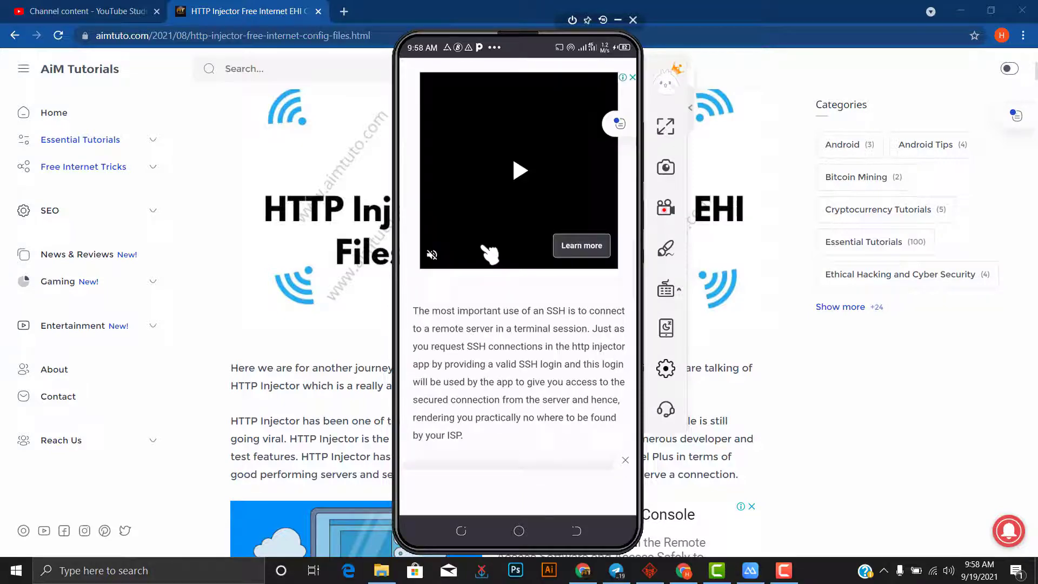
pyautogui.scroll(-1, 490, 253)
pyautogui.scroll(-2, 491, 253)
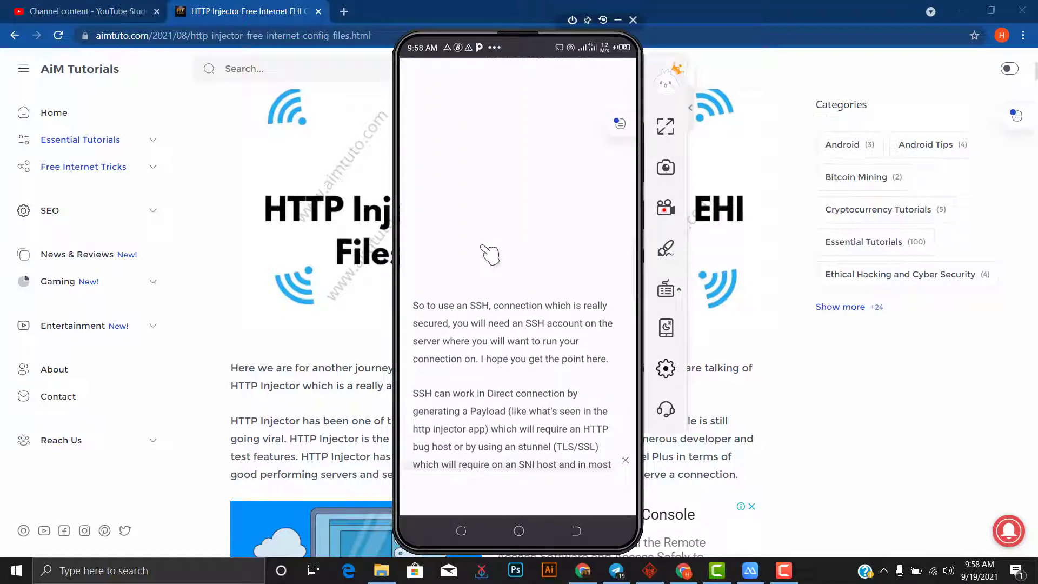
pyautogui.scroll(-2, 491, 253)
pyautogui.scroll(-1, 491, 253)
pyautogui.scroll(-3, 491, 253)
pyautogui.scroll(-1, 491, 254)
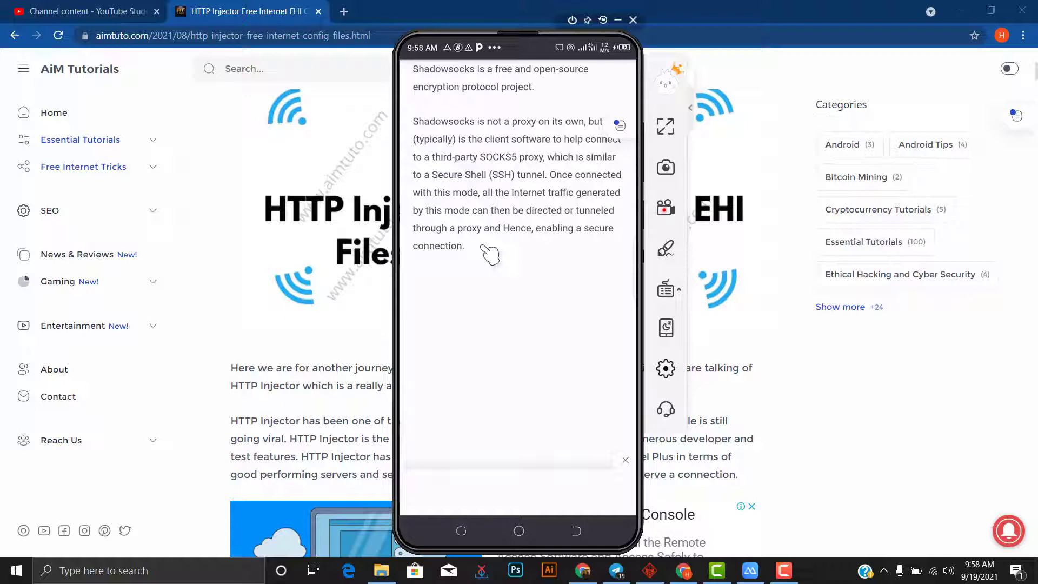
pyautogui.scroll(1, 490, 254)
pyautogui.scroll(-1, 491, 254)
pyautogui.scroll(-3, 491, 253)
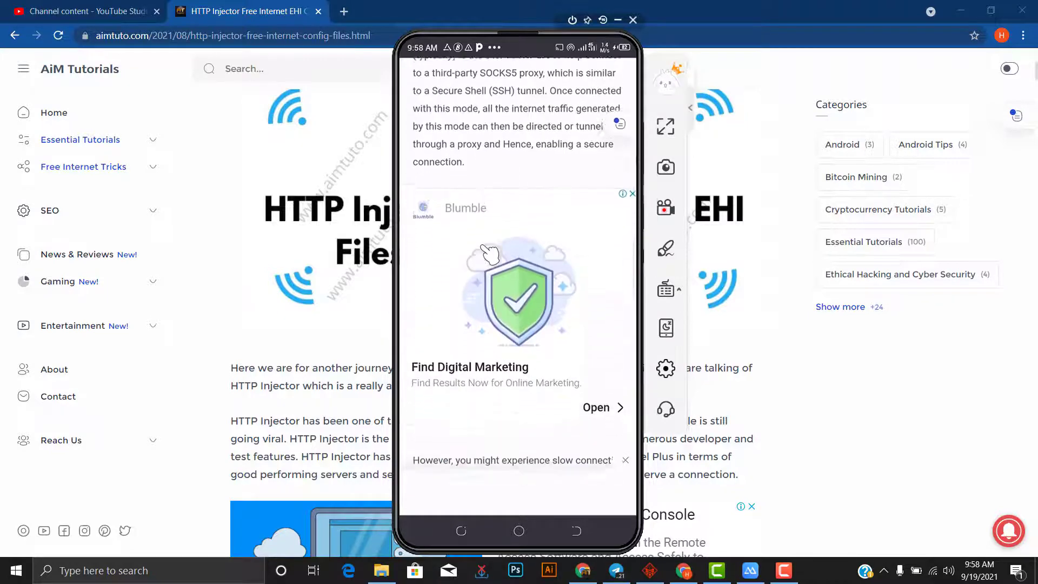
pyautogui.scroll(-2, 490, 253)
pyautogui.scroll(-2, 491, 253)
pyautogui.scroll(-1, 490, 253)
pyautogui.scroll(1, 491, 254)
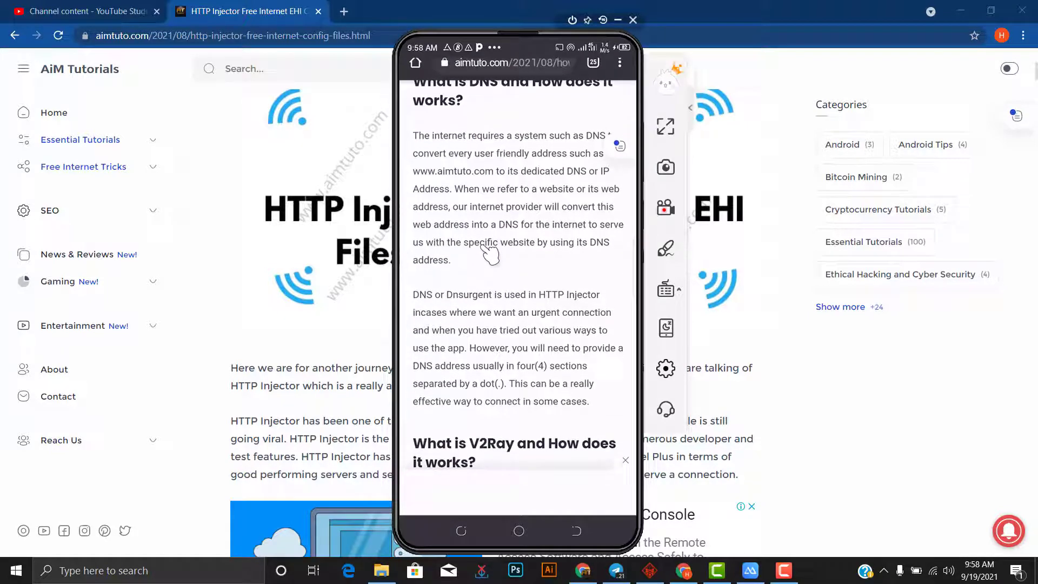
pyautogui.scroll(-1, 491, 253)
pyautogui.scroll(-2, 490, 253)
pyautogui.scroll(-1, 491, 253)
pyautogui.scroll(-3, 490, 254)
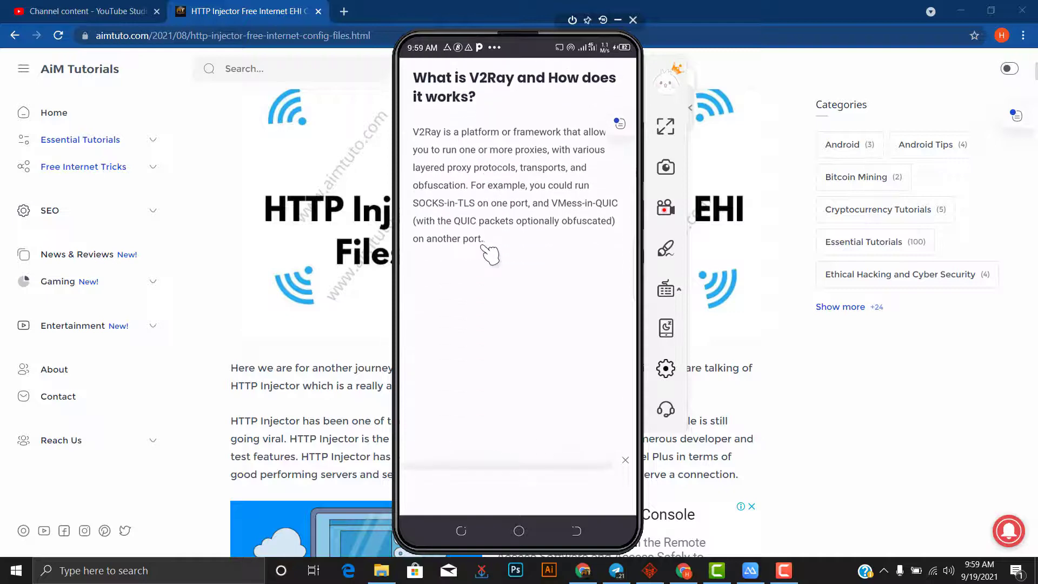
pyautogui.scroll(-3, 491, 253)
pyautogui.scroll(-1, 491, 254)
pyautogui.scroll(-2, 491, 253)
pyautogui.scroll(-1, 491, 254)
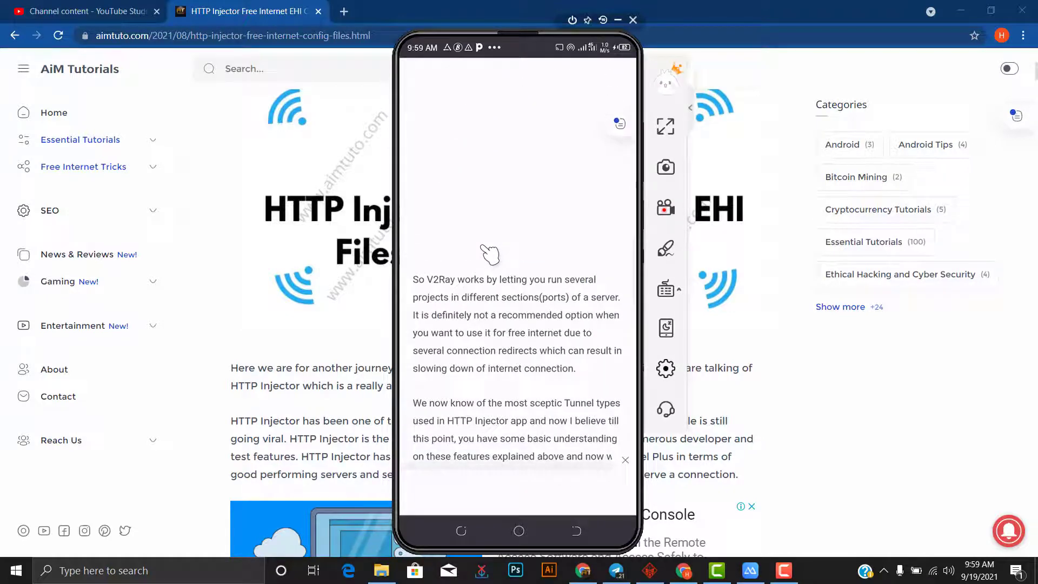
pyautogui.scroll(-3, 490, 254)
pyautogui.scroll(-2, 490, 253)
pyautogui.scroll(-2, 491, 253)
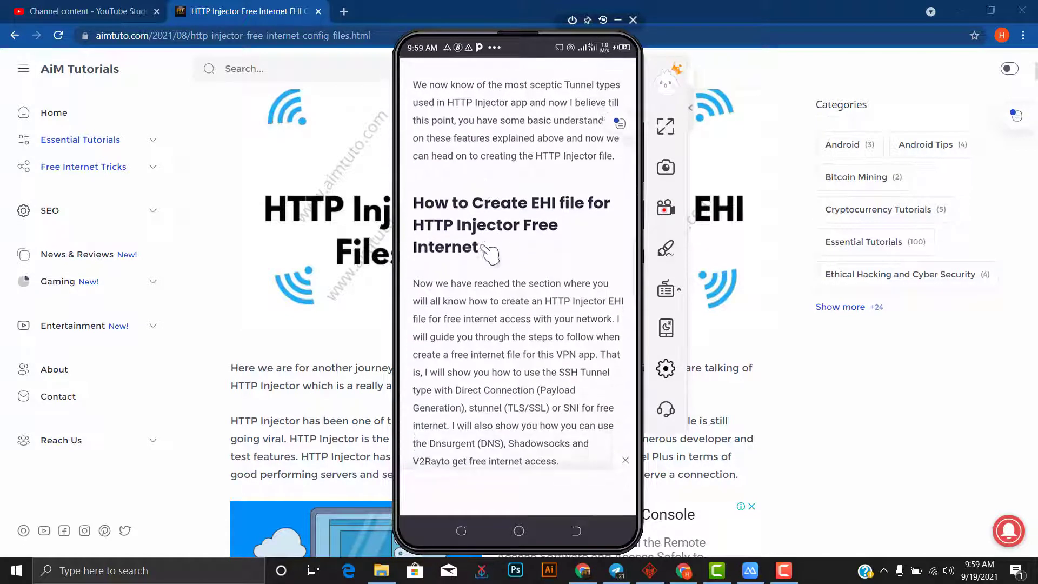
pyautogui.scroll(-1, 490, 253)
pyautogui.scroll(-1, 491, 253)
pyautogui.scroll(-2, 491, 253)
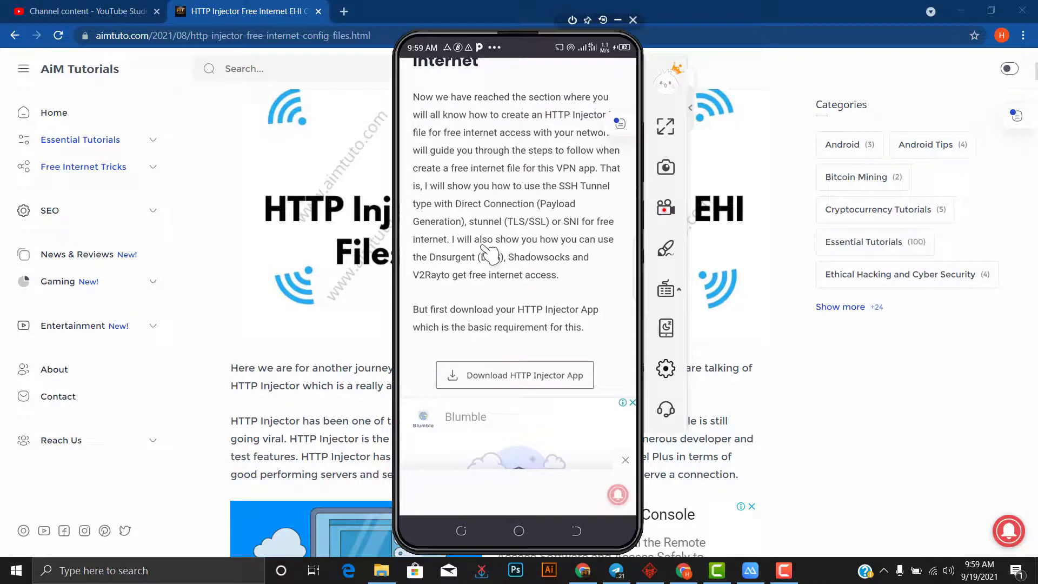
pyautogui.scroll(-2, 490, 254)
pyautogui.scroll(-2, 491, 253)
pyautogui.scroll(-4, 492, 255)
pyautogui.scroll(-1, 492, 256)
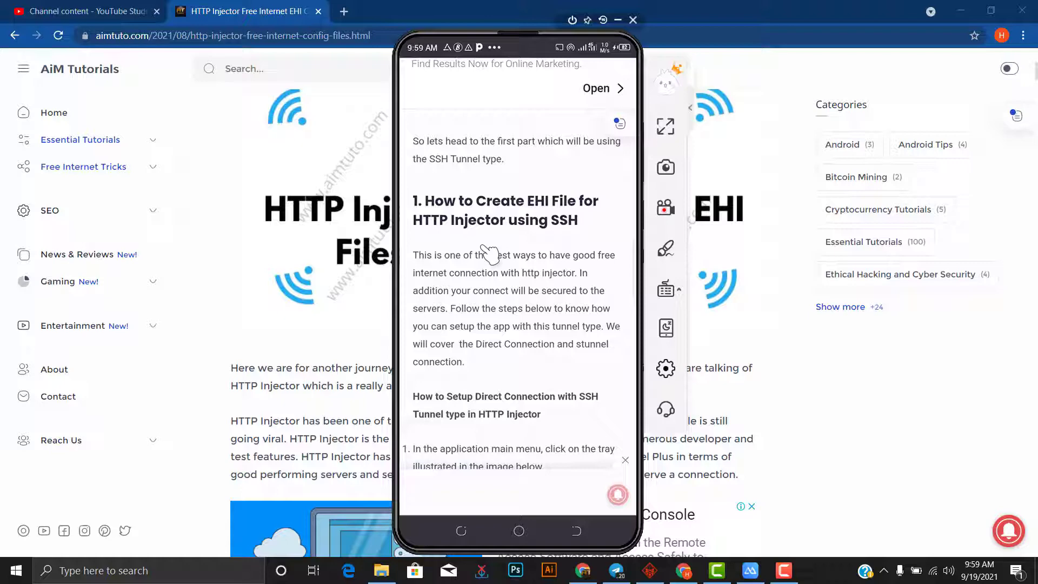
pyautogui.scroll(1, 491, 254)
pyautogui.scroll(3, 490, 253)
pyautogui.scroll(1, 491, 253)
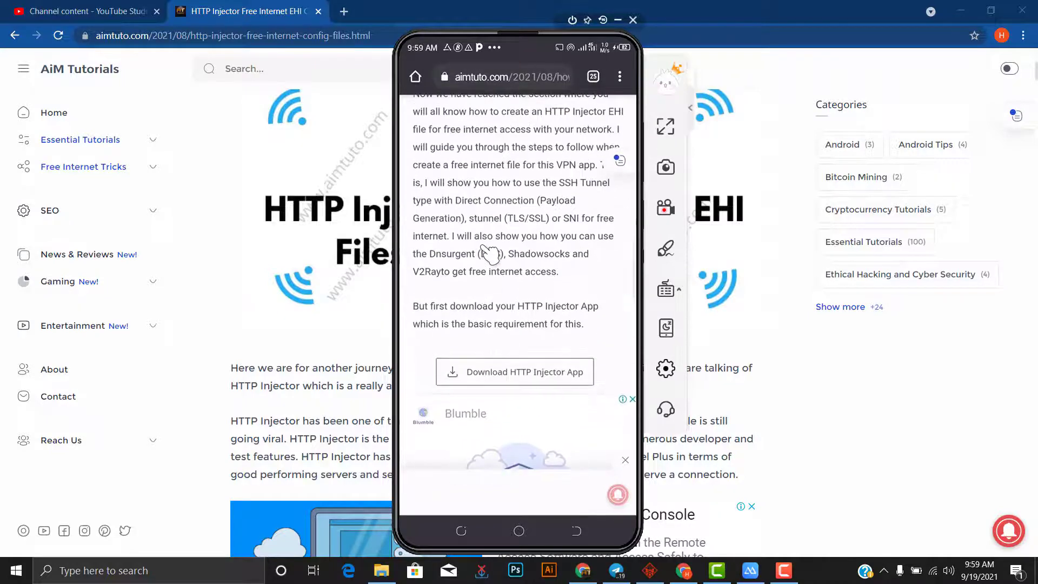
pyautogui.scroll(2, 491, 253)
pyautogui.scroll(2, 491, 254)
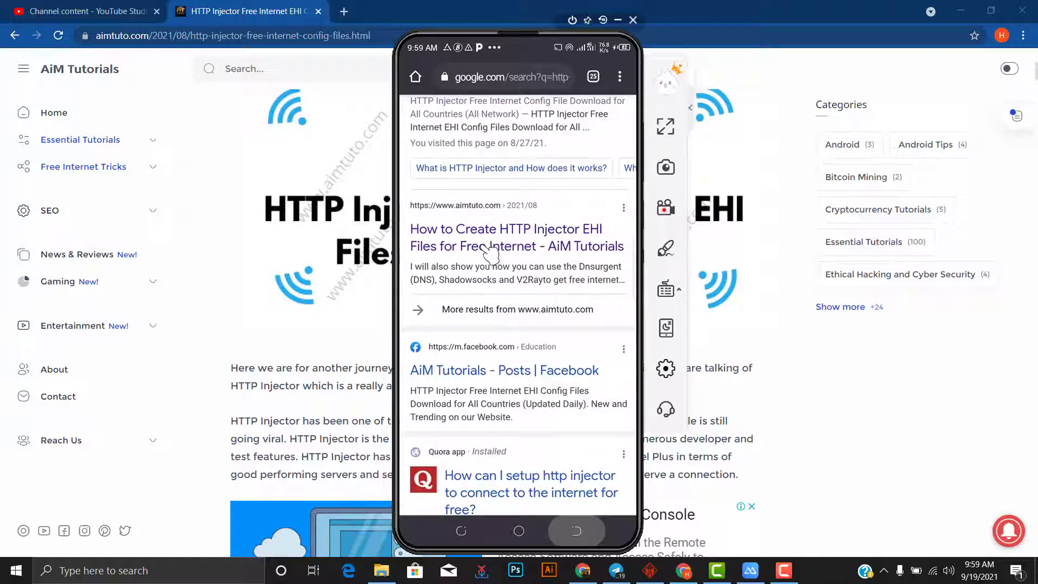
pyautogui.scroll(3, 491, 253)
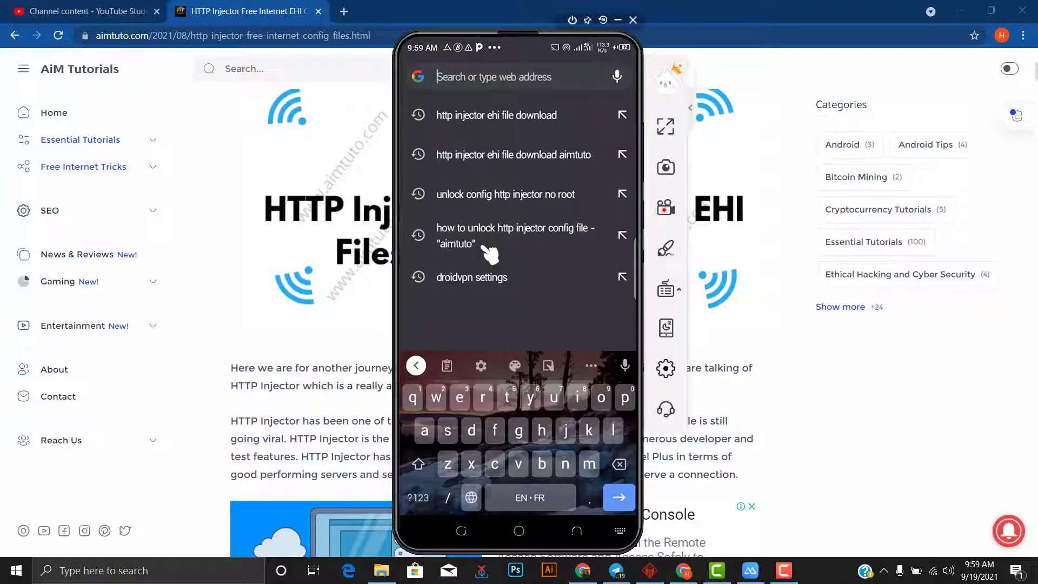
pyautogui.write('aimtuto')
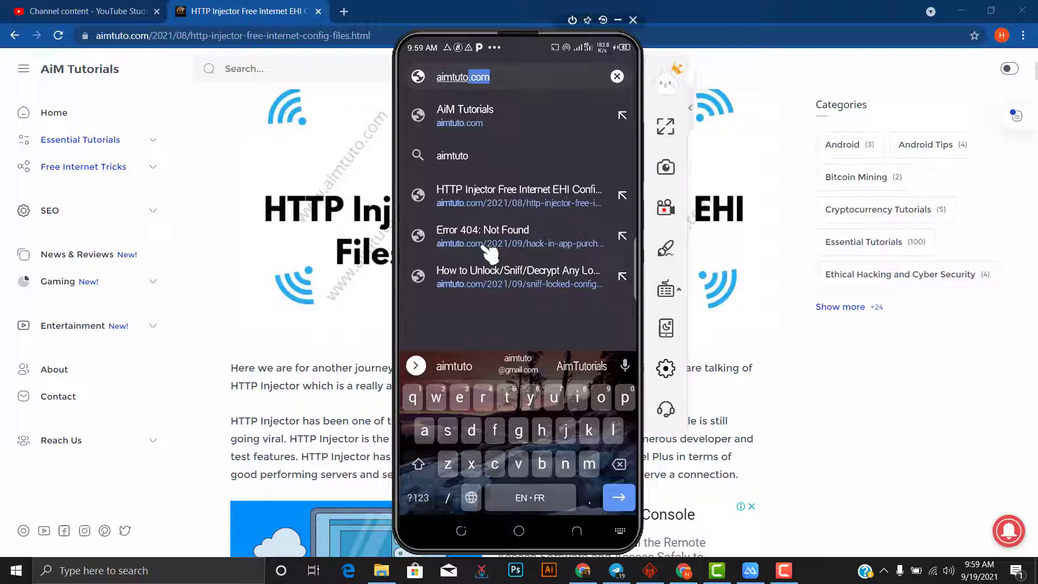
# - Load aimtuto.com from the 'aimtuto' address-bar entry
pyautogui.press('Return')
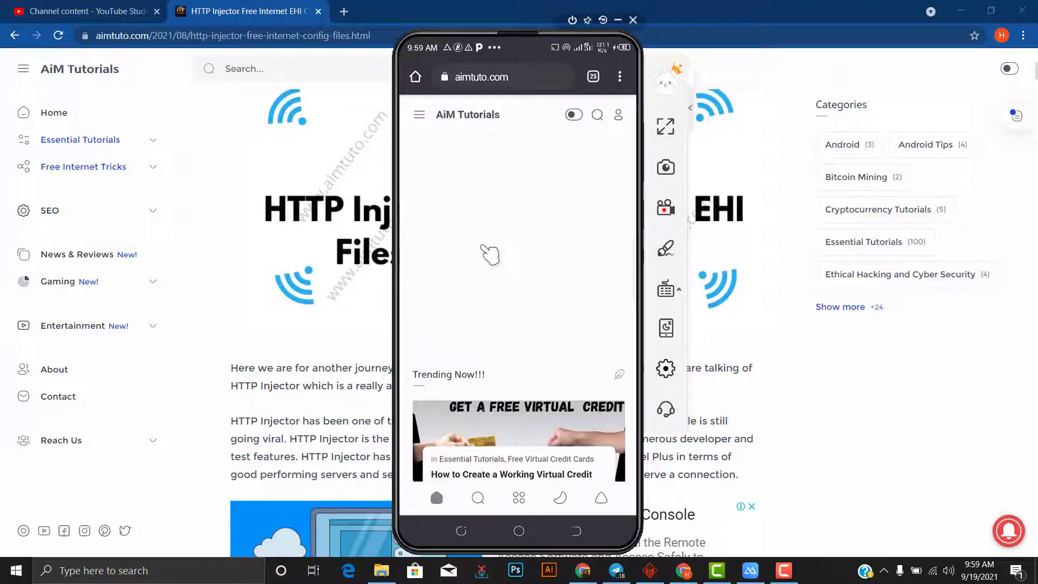
pyautogui.scroll(-5, 490, 254)
pyautogui.scroll(-2, 490, 254)
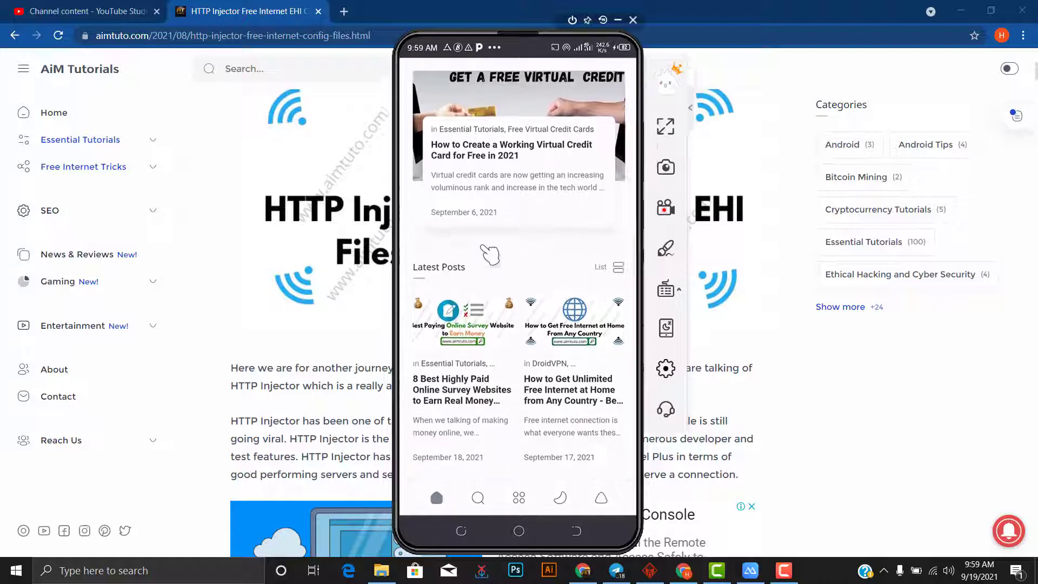
pyautogui.scroll(2, 490, 254)
pyautogui.scroll(2, 490, 253)
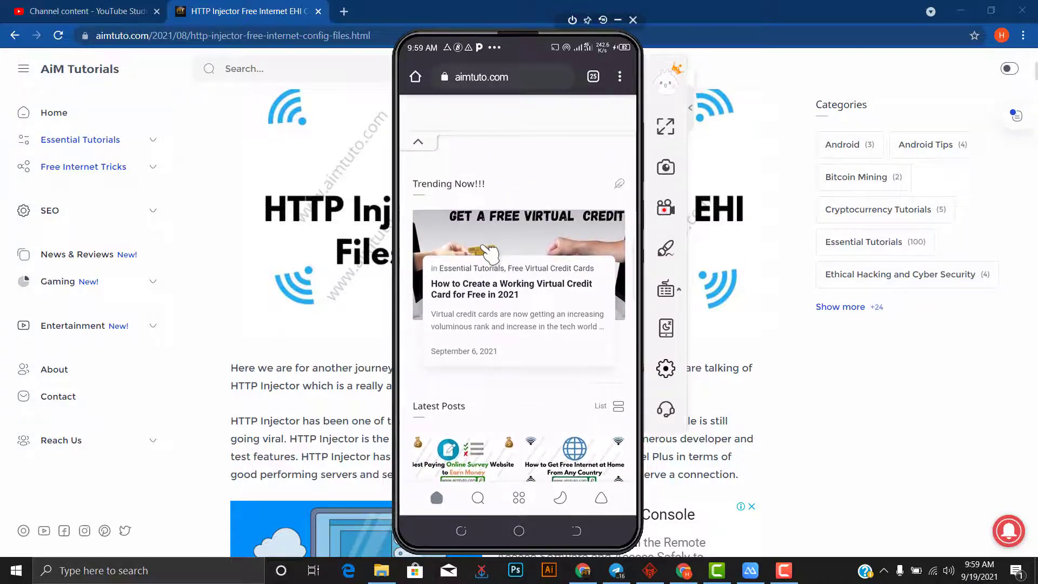
pyautogui.scroll(-1, 490, 254)
pyautogui.scroll(-1, 490, 255)
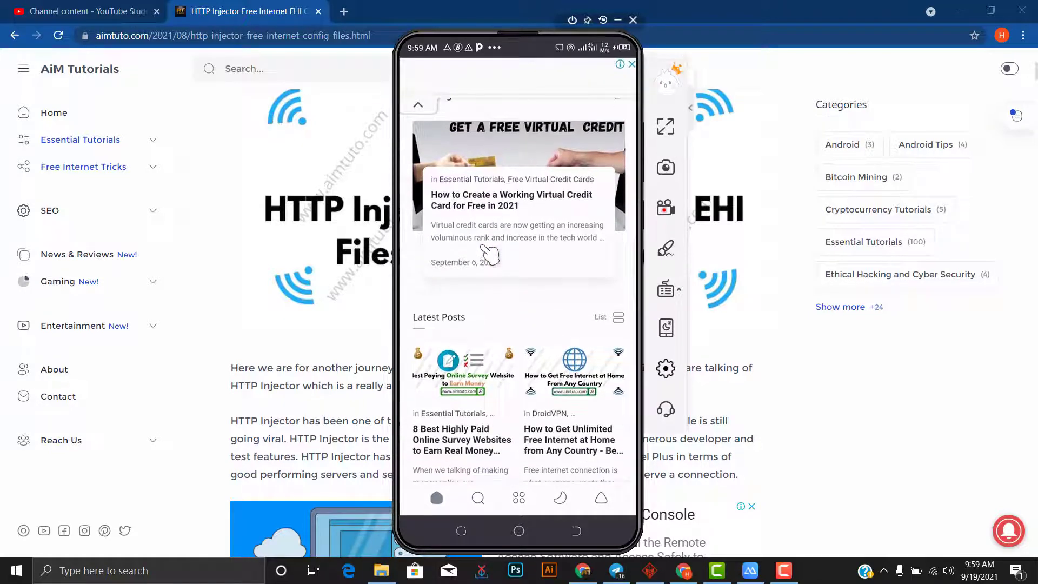
pyautogui.scroll(1, 490, 255)
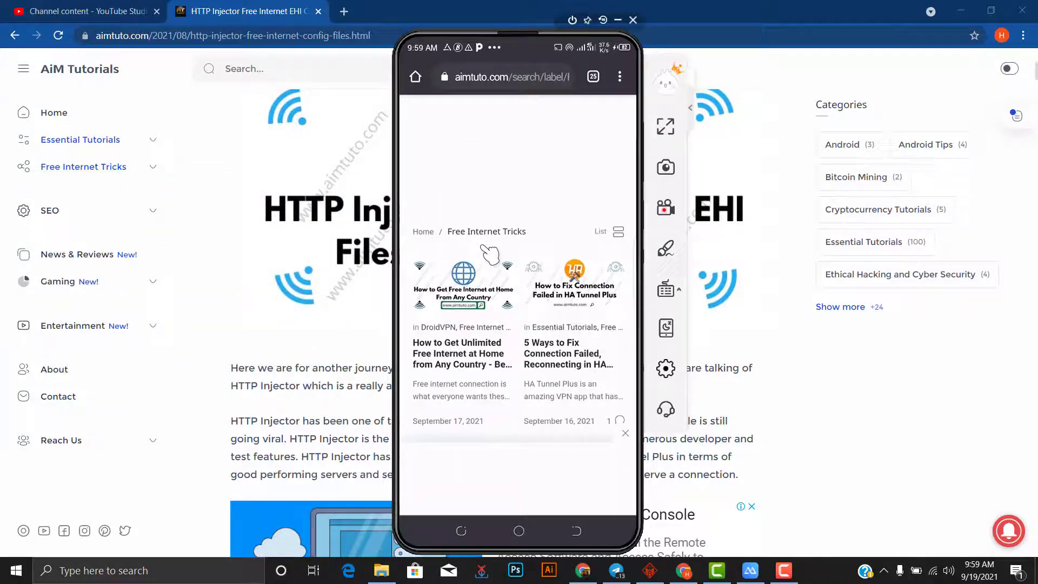
pyautogui.scroll(-3, 489, 252)
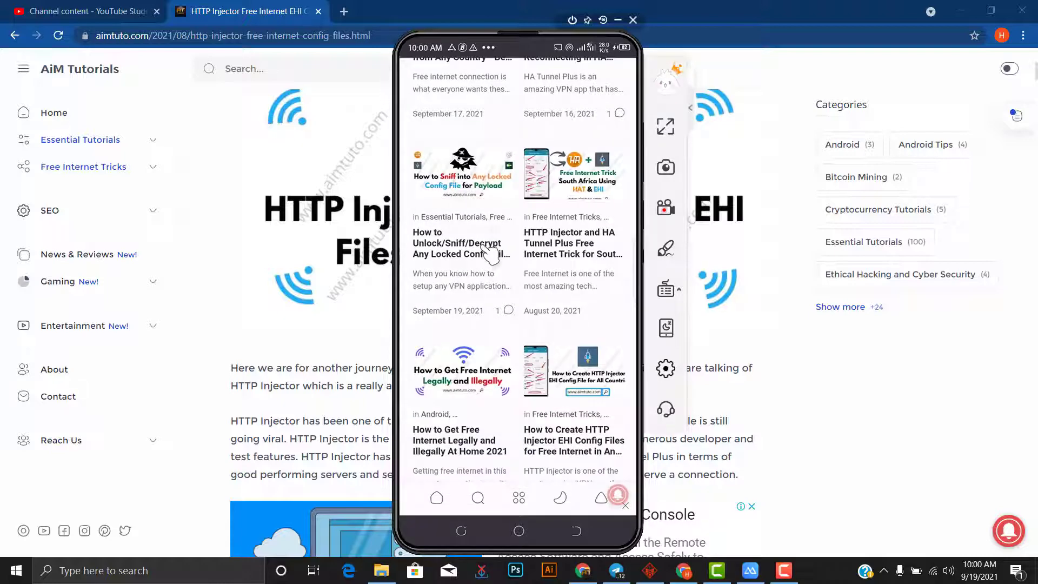
pyautogui.scroll(-3, 490, 254)
pyautogui.scroll(3, 491, 254)
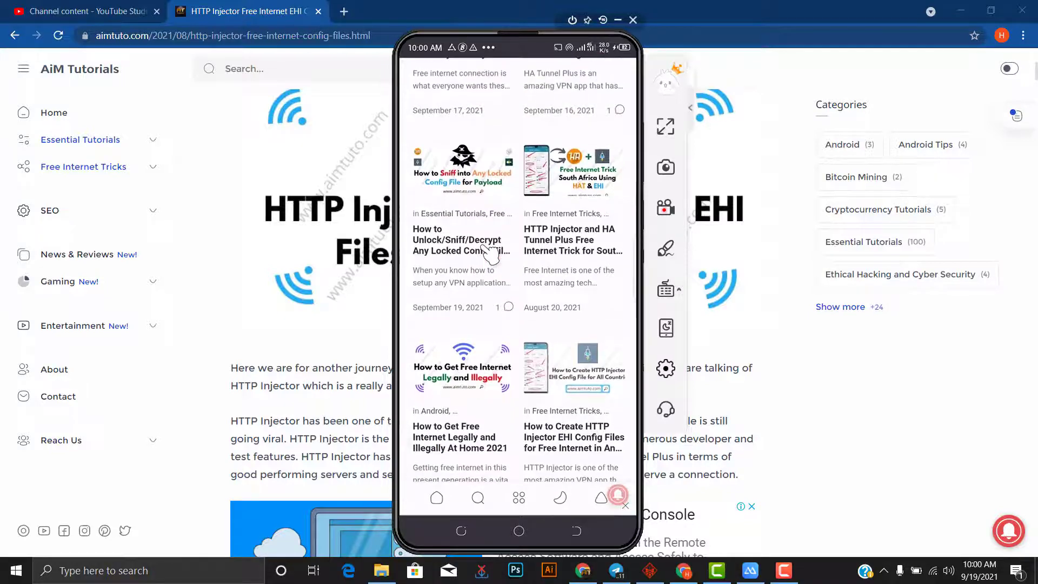
pyautogui.scroll(-3, 490, 254)
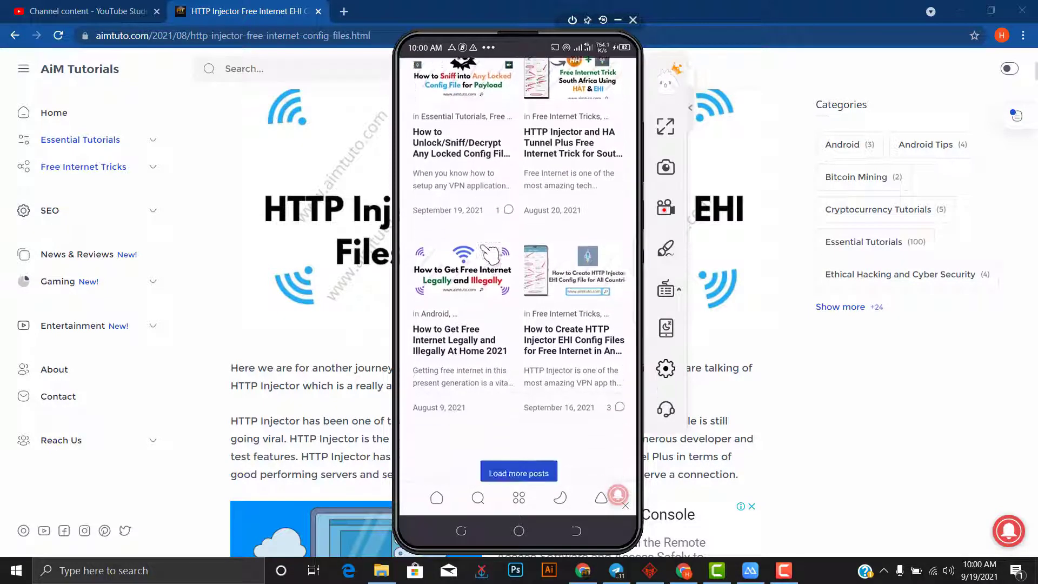
pyautogui.scroll(-1, 491, 253)
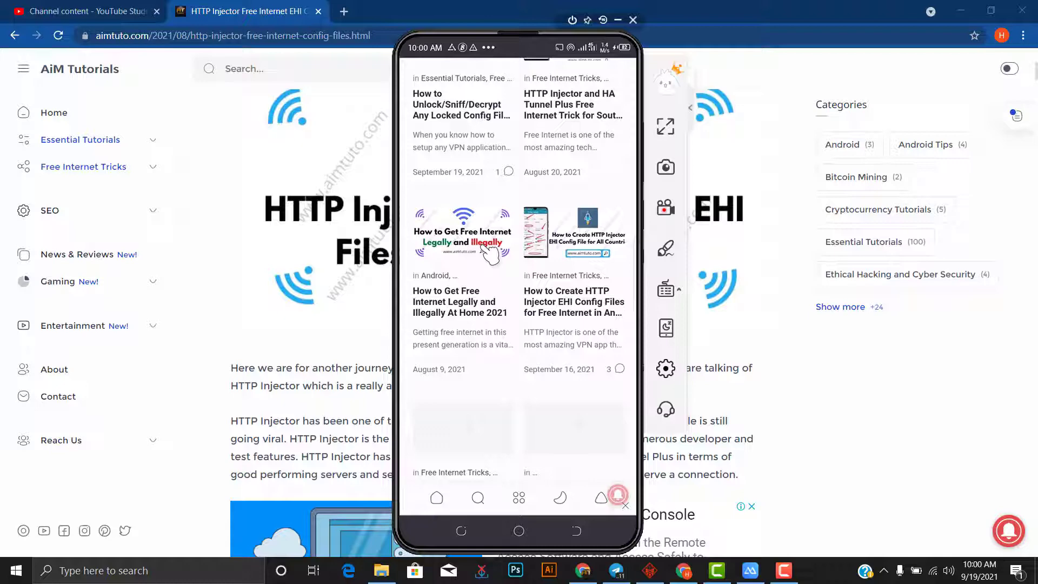
pyautogui.scroll(-3, 491, 254)
pyautogui.scroll(-1, 491, 254)
pyautogui.scroll(-3, 490, 254)
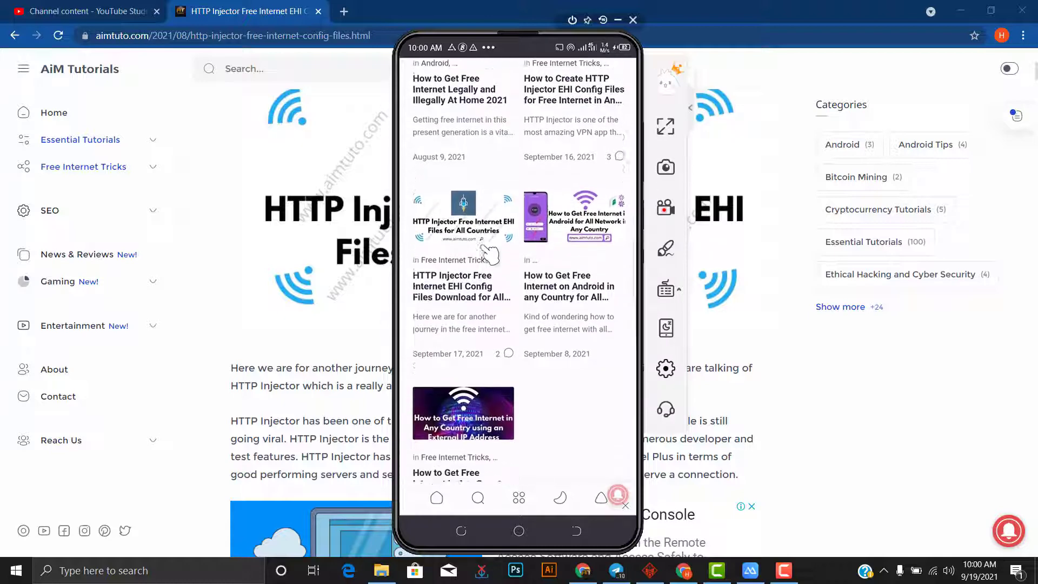
pyautogui.scroll(-3, 491, 254)
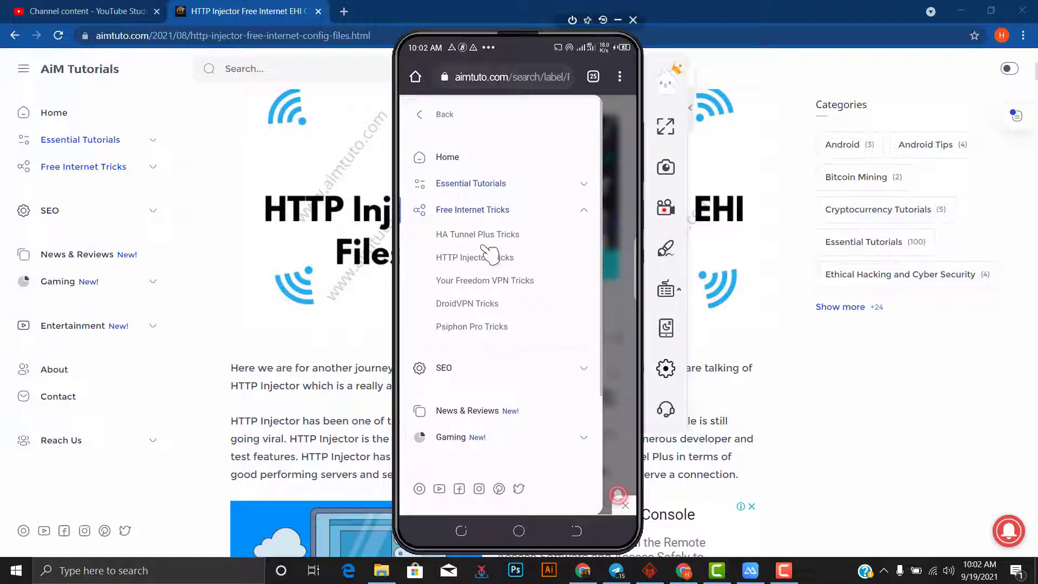
pyautogui.scroll(-2, 490, 253)
pyautogui.scroll(1, 489, 253)
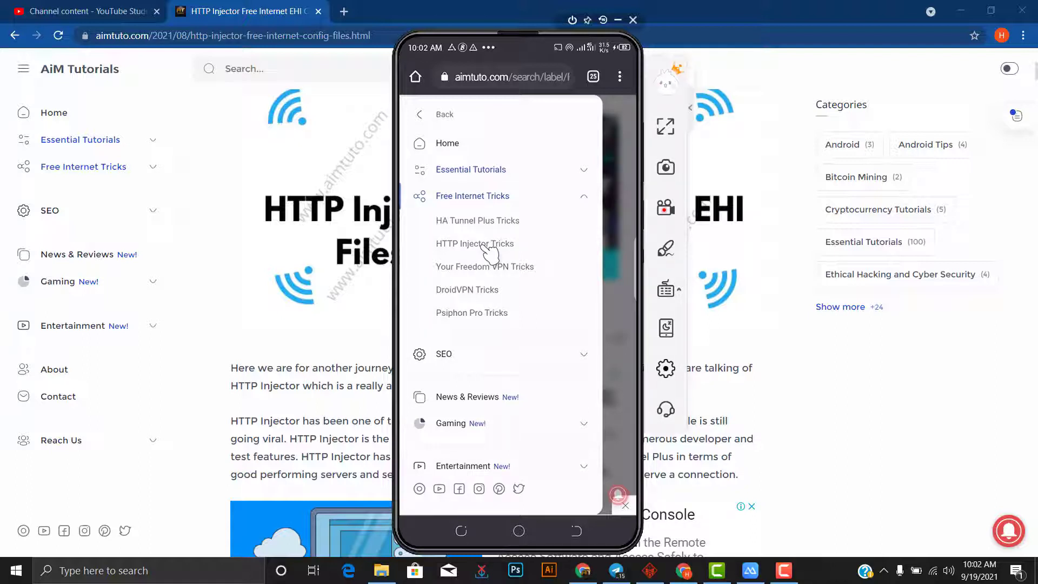
pyautogui.scroll(-2, 489, 253)
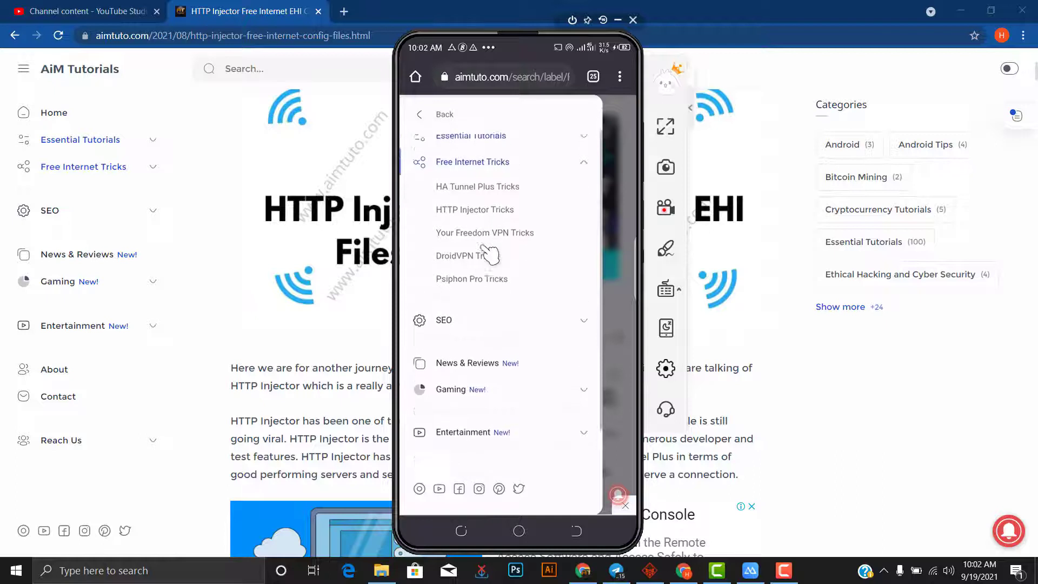
pyautogui.scroll(3, 489, 253)
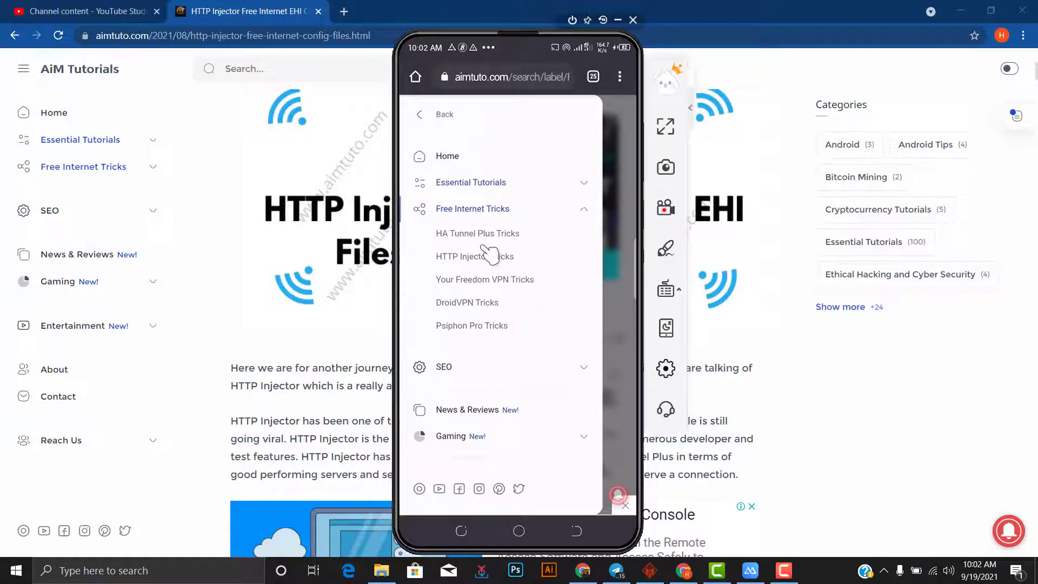
# - Collapse the Free Internet Tricks subcategories in the site menu
pyautogui.click(489, 253)
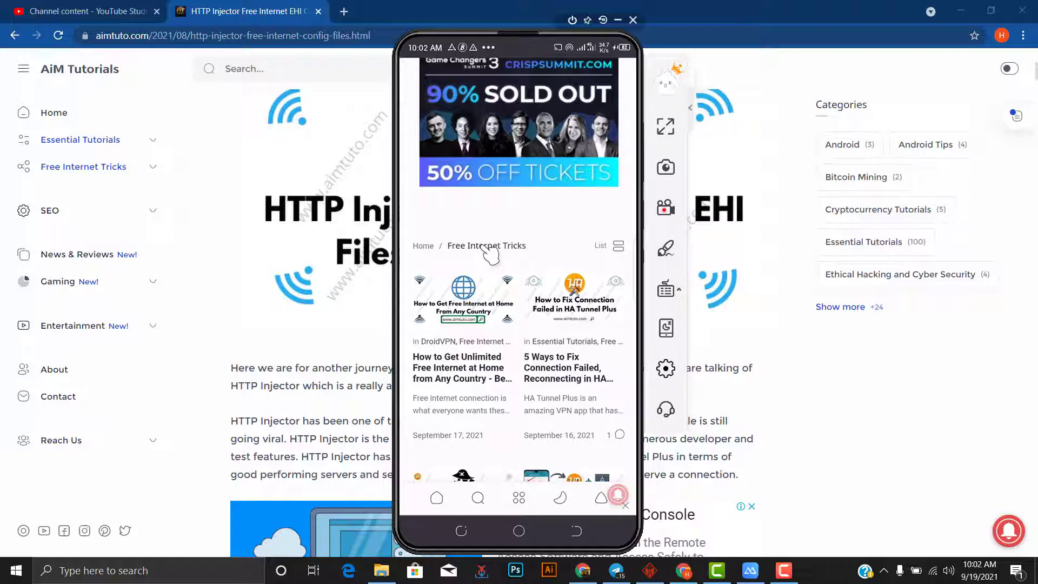
pyautogui.scroll(-2, 490, 254)
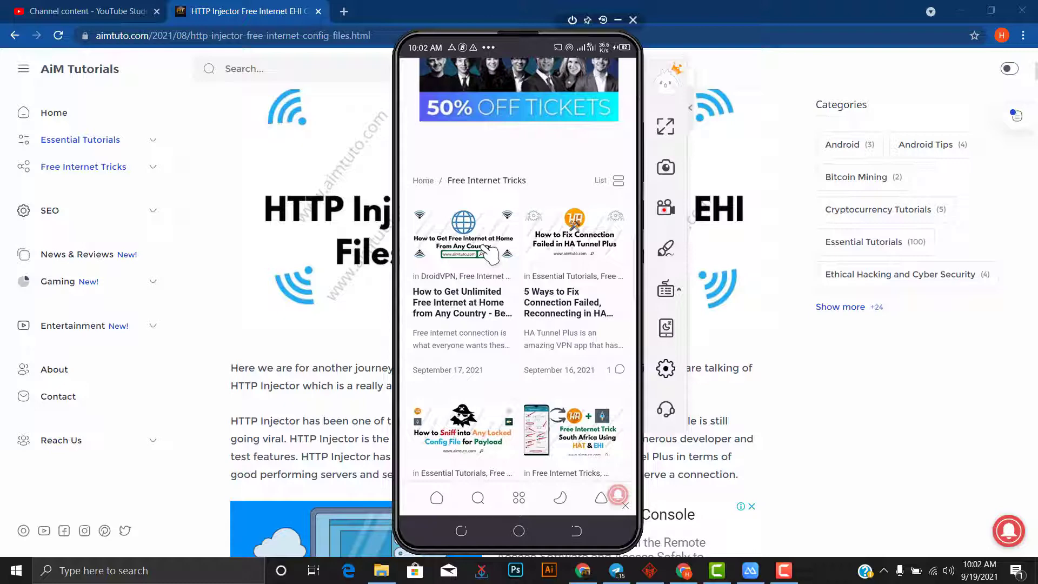